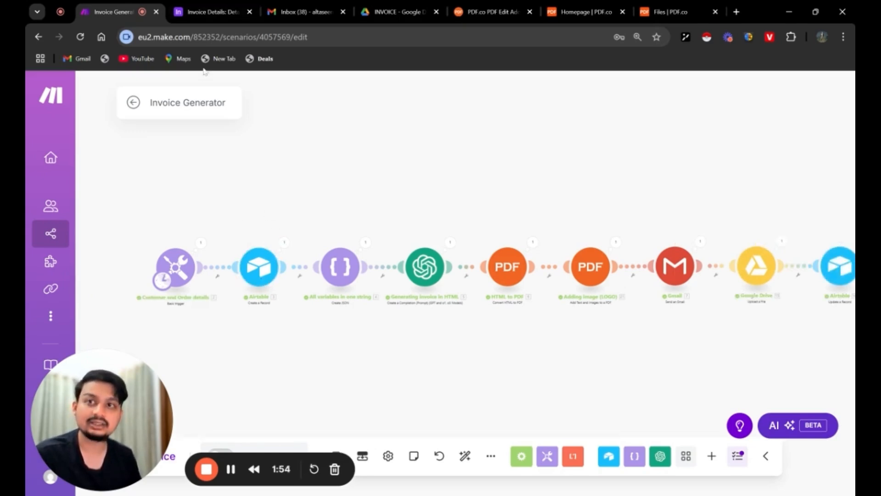
Step: Check the Airtable record, then switch to Gmail, refresh the inbox and read the Invoice FurniStore email
left_click(207, 11)
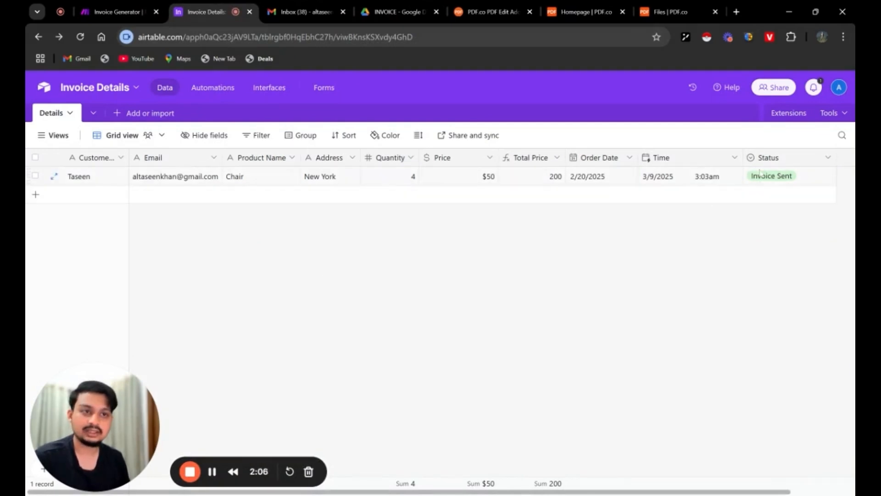
left_click(303, 11)
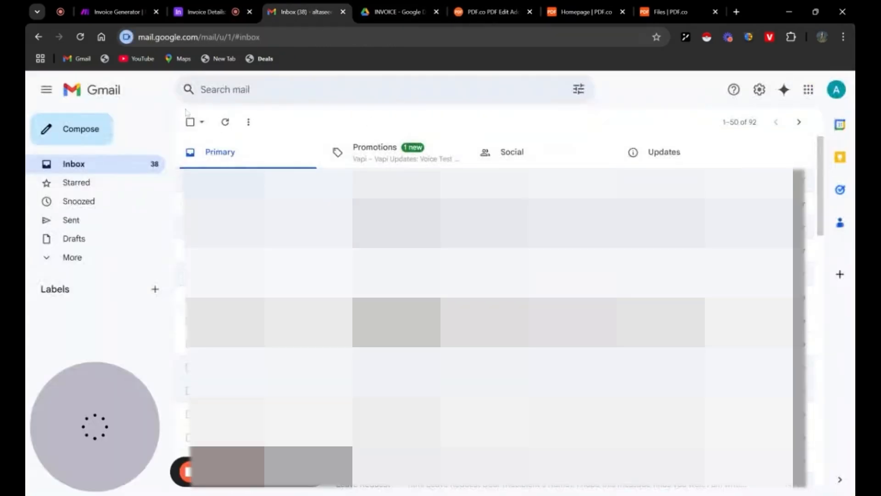
left_click(80, 37)
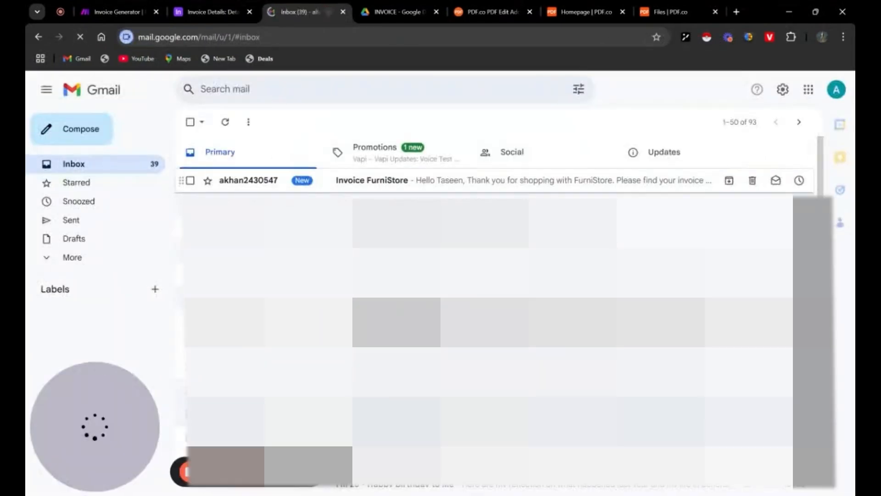
left_click(405, 186)
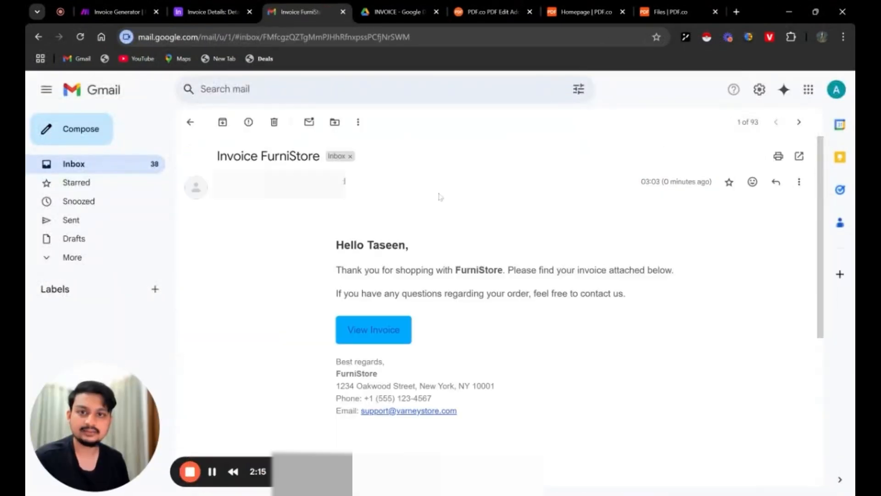
scroll(435, 271, "down", 3)
scroll(435, 271, "up", 3)
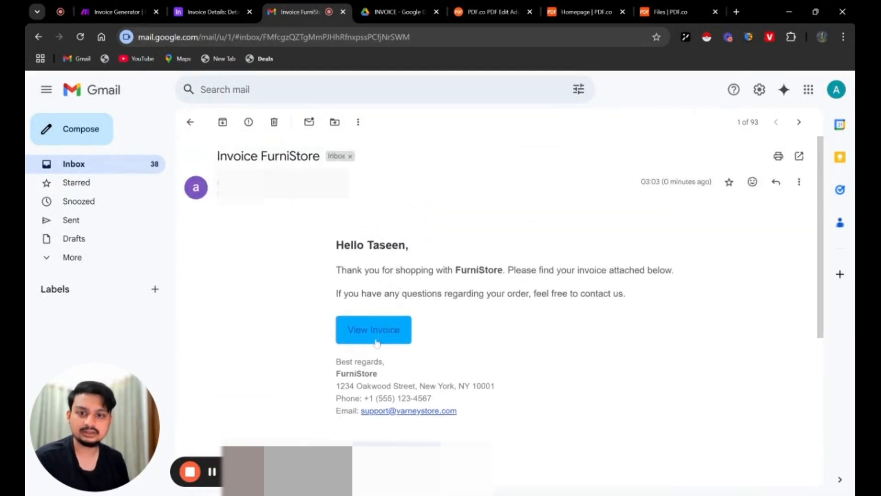
Step: Open the invoice PDF from the email and examine its customer details, order details and summary
left_click(380, 338)
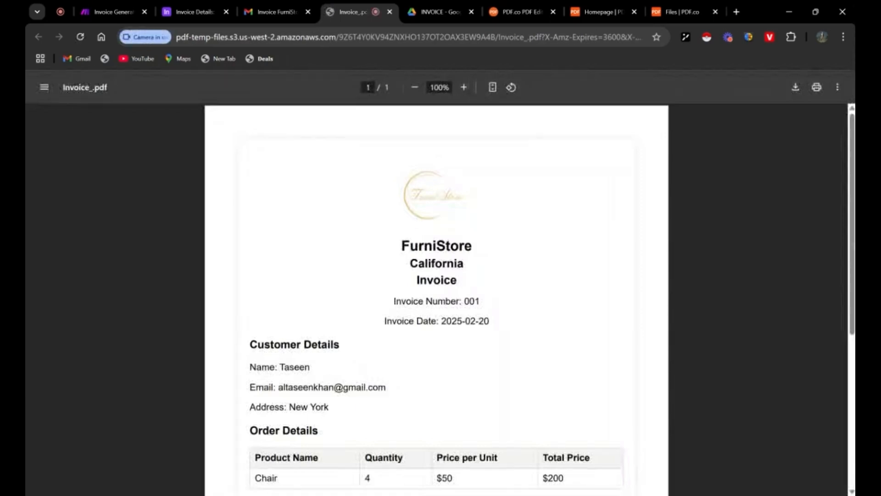
scroll(498, 257, "down", 2)
scroll(498, 259, "up", 2)
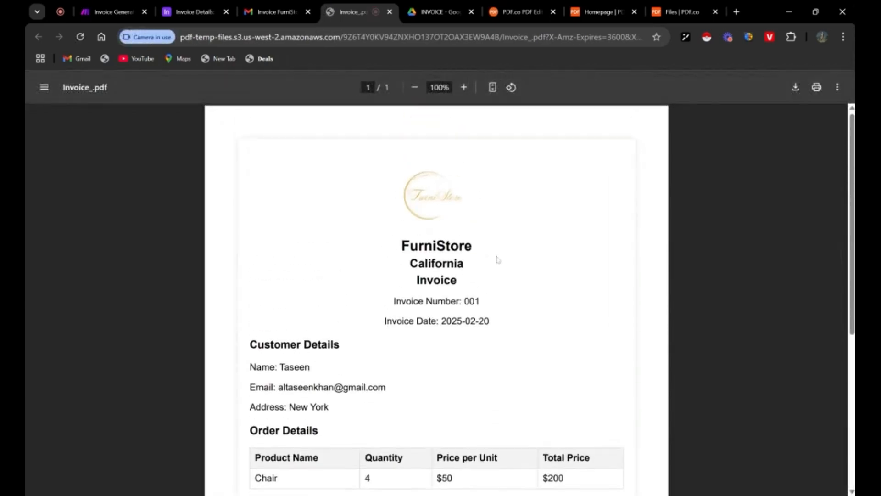
scroll(498, 257, "down", 2)
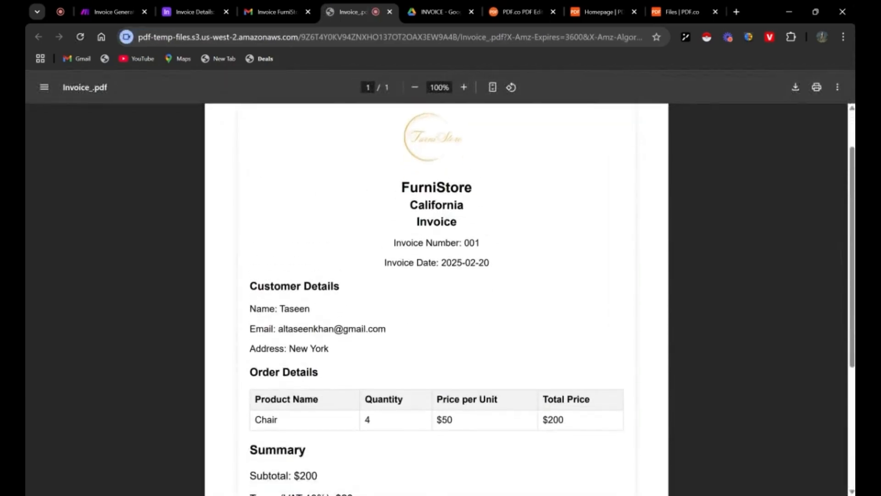
scroll(499, 234, "up", 2)
scroll(497, 229, "down", 4)
scroll(498, 229, "up", 3)
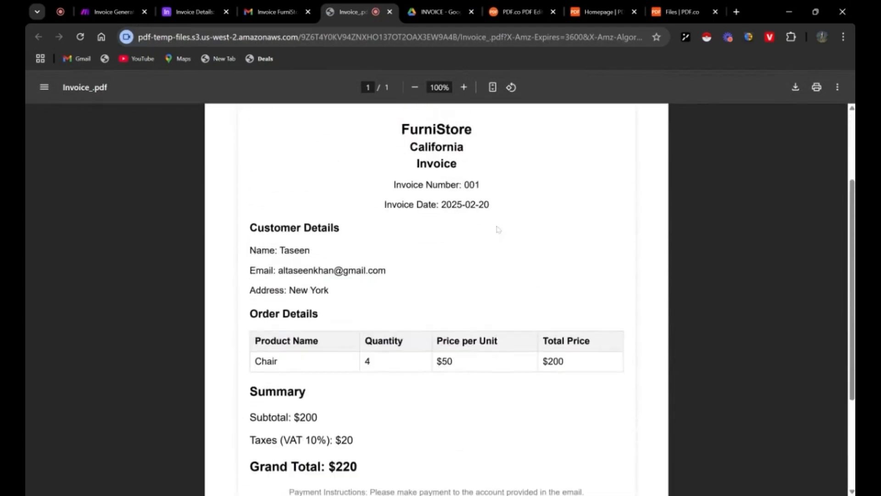
scroll(491, 229, "down", 2)
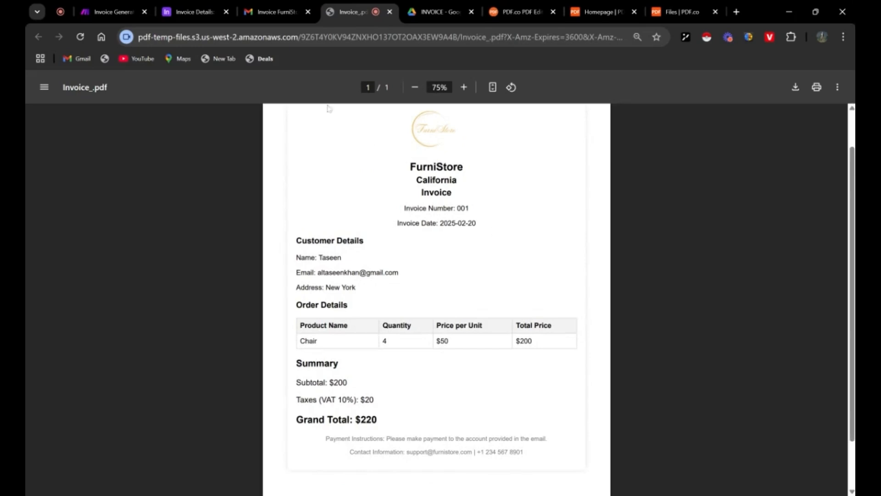
Step: Check the INVOICE folder in Google Drive for the uploaded invoice, then return to the Make scenario
left_click(117, 12)
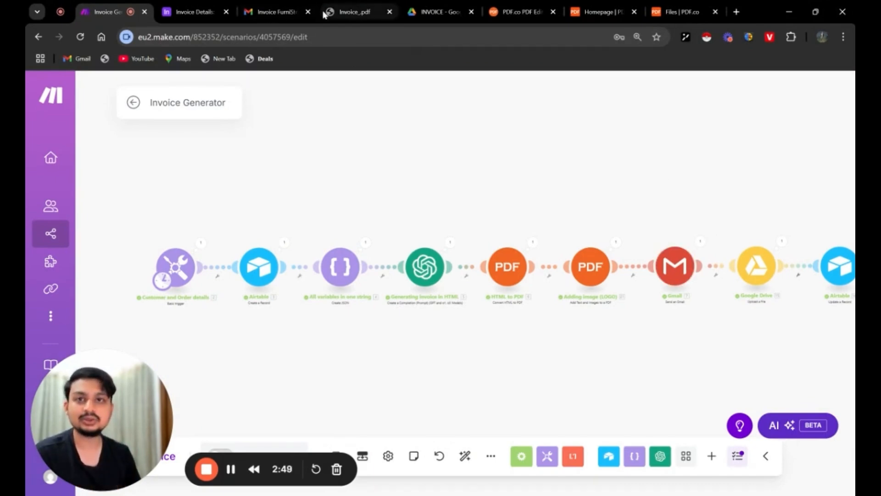
left_click(416, 16)
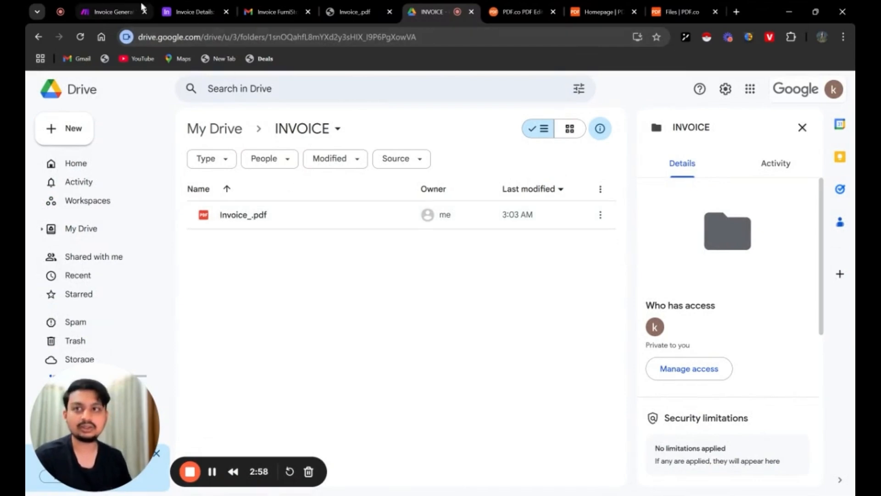
left_click(116, 10)
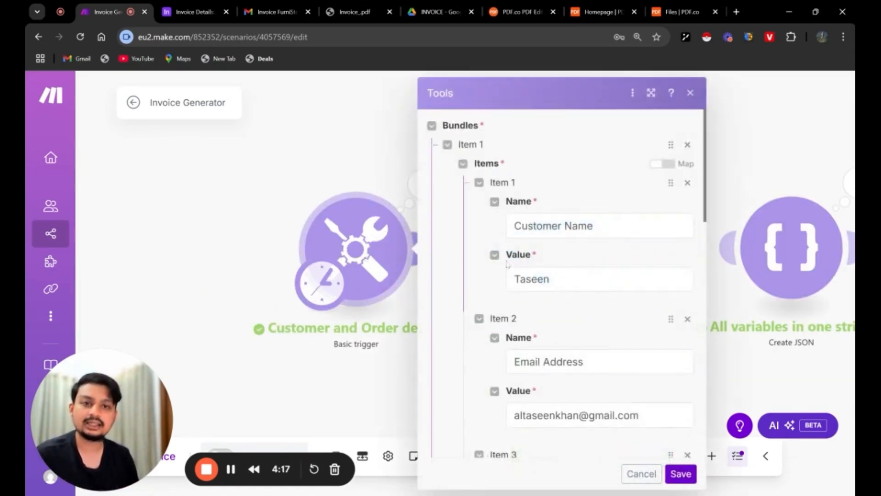
Step: Review the name and value items in the Customer and Order details trigger, from Customer Name to Order Date, and close its settings
scroll(522, 277, "down", 1)
scroll(550, 287, "up", 1)
scroll(581, 295, "down", 1)
scroll(581, 295, "down", 2)
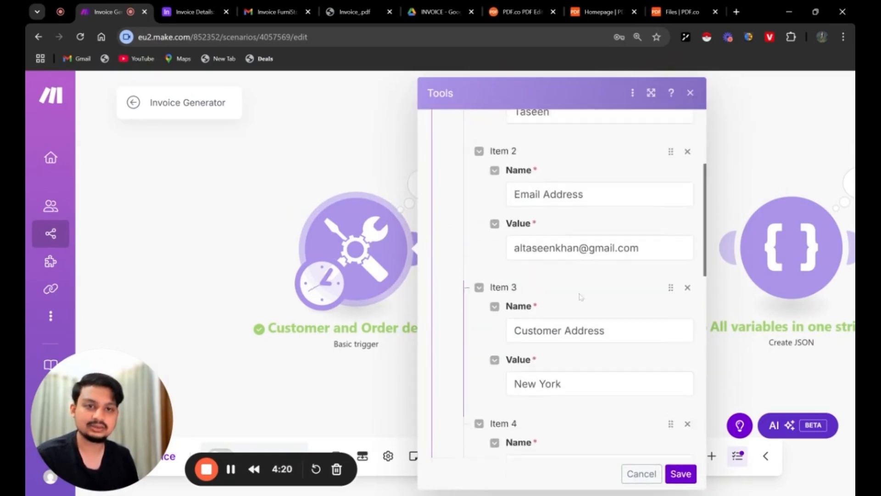
scroll(580, 296, "up", 2)
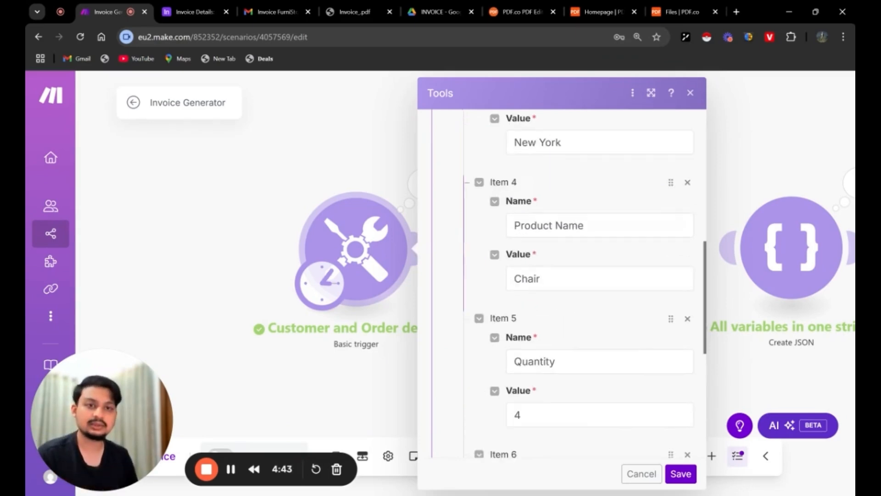
scroll(566, 324, "down", 3)
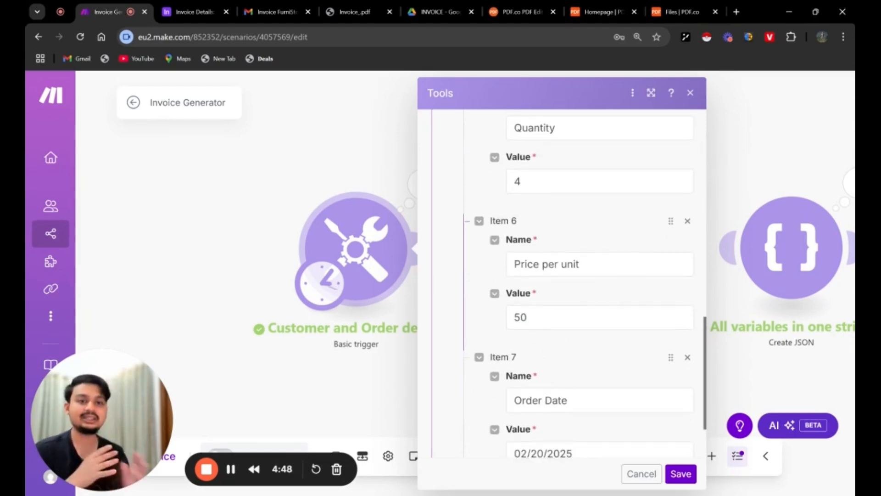
scroll(671, 317, "down", 1)
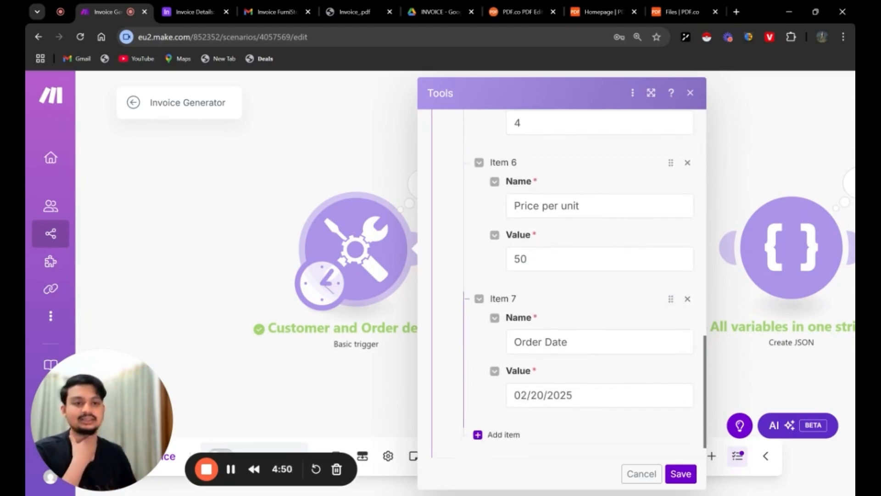
left_click(690, 93)
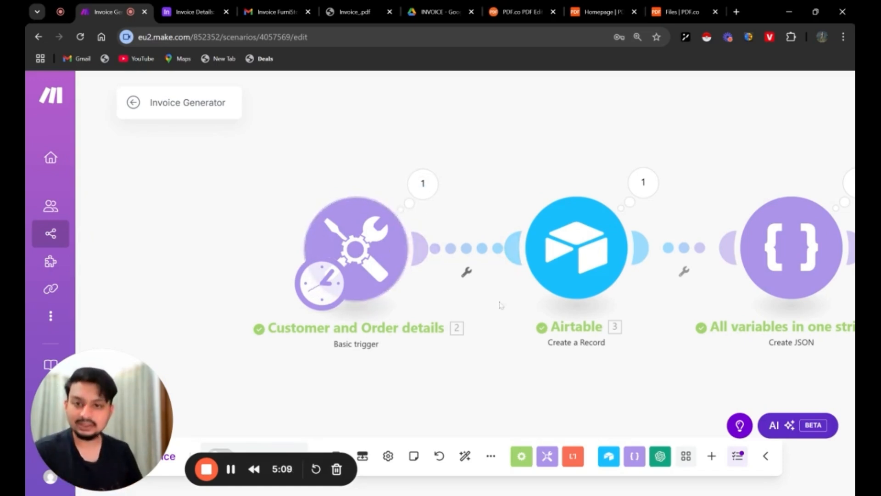
Step: Open the Airtable Create a Record module and examine its base, table and record field mappings
left_click_drag(496, 379, 435, 387)
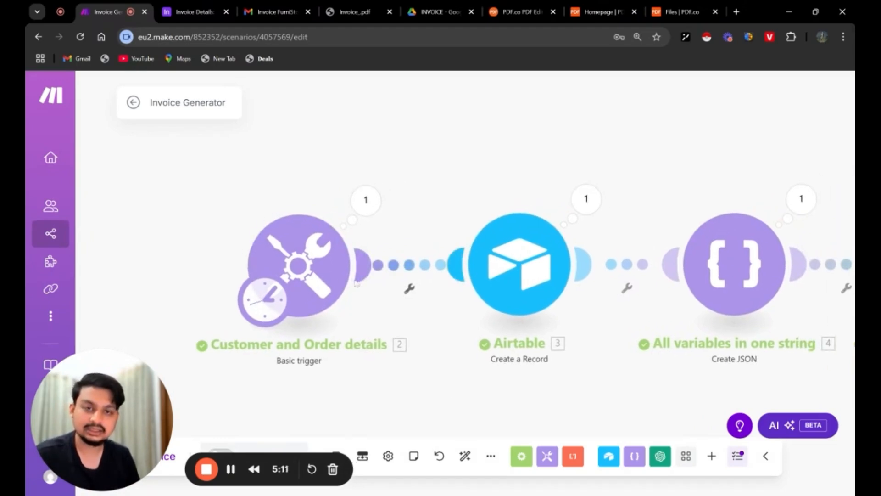
left_click(516, 263)
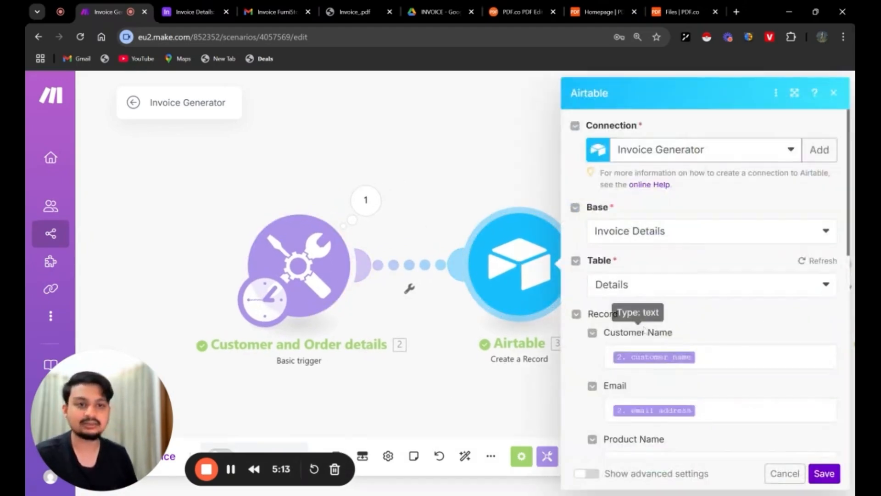
scroll(638, 312, "down", 2)
scroll(652, 340, "down", 3)
scroll(652, 339, "up", 3)
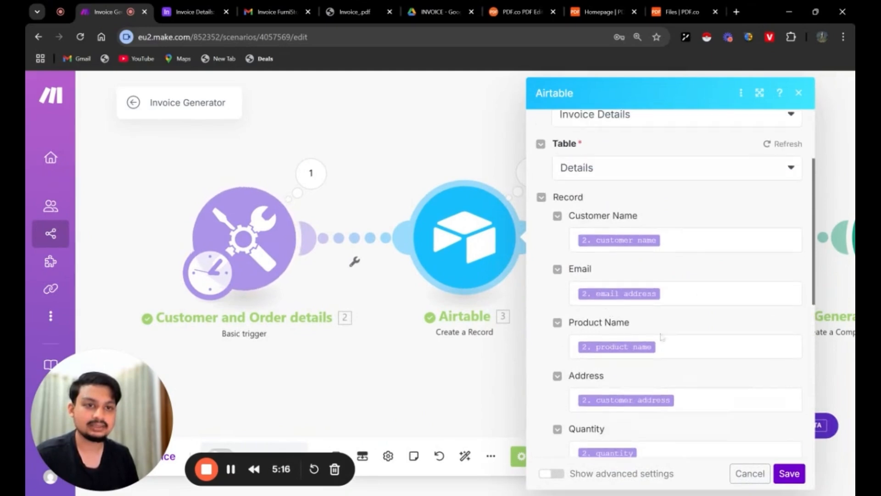
Step: Switch to the Invoice Details table in Airtable and view the options available in the record's Status field
left_click(200, 8)
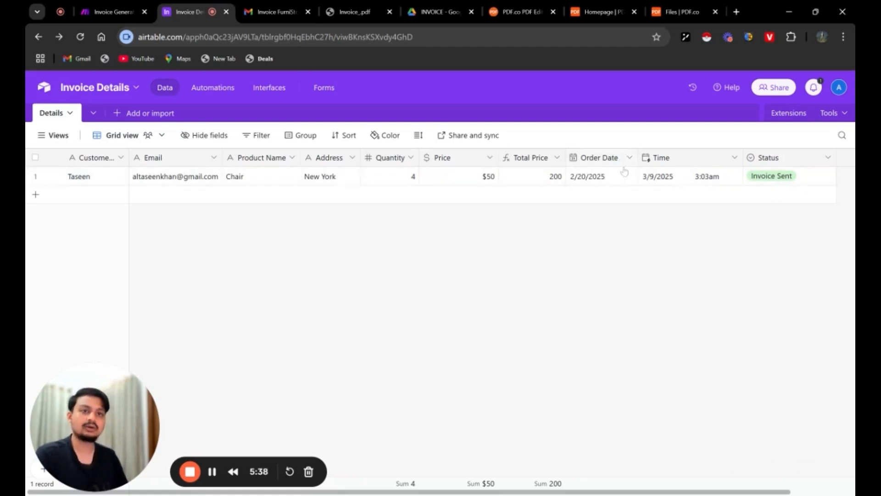
left_click(782, 181)
left_click(782, 181)
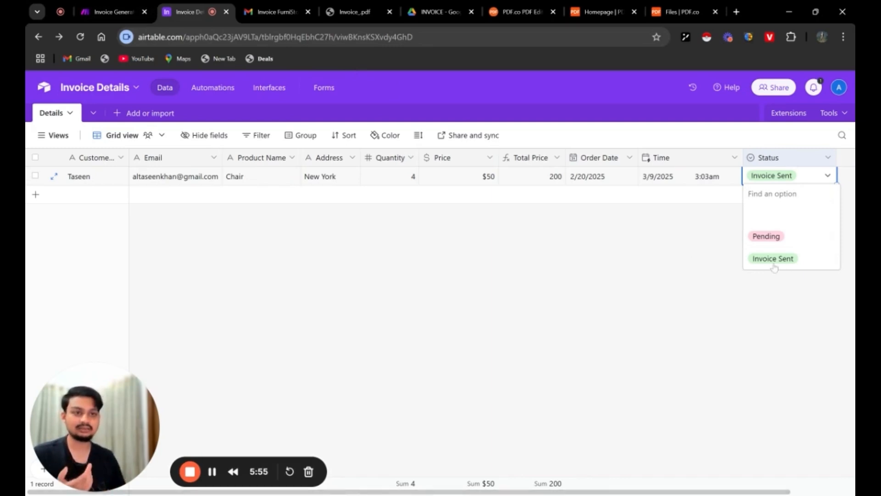
left_click(490, 311)
Step: Return to Make, review the Airtable Create a Record mappings down to the Status field, and close the module settings
left_click(115, 12)
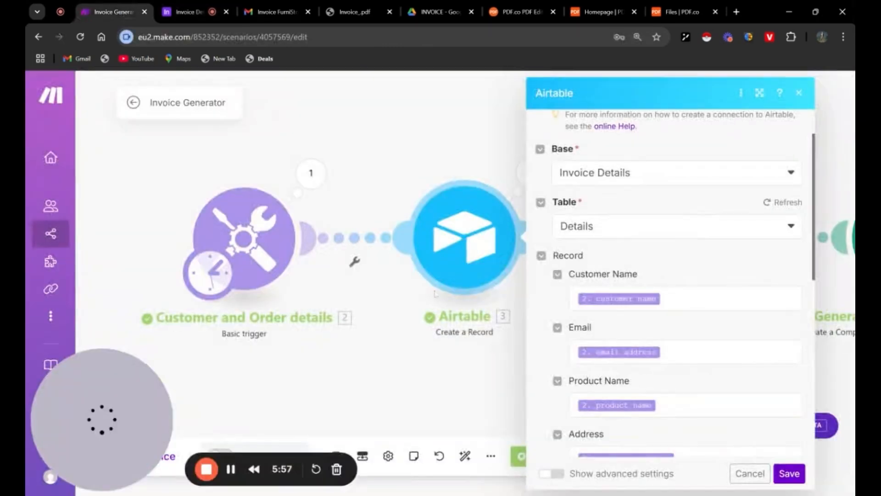
scroll(635, 299, "up", 2)
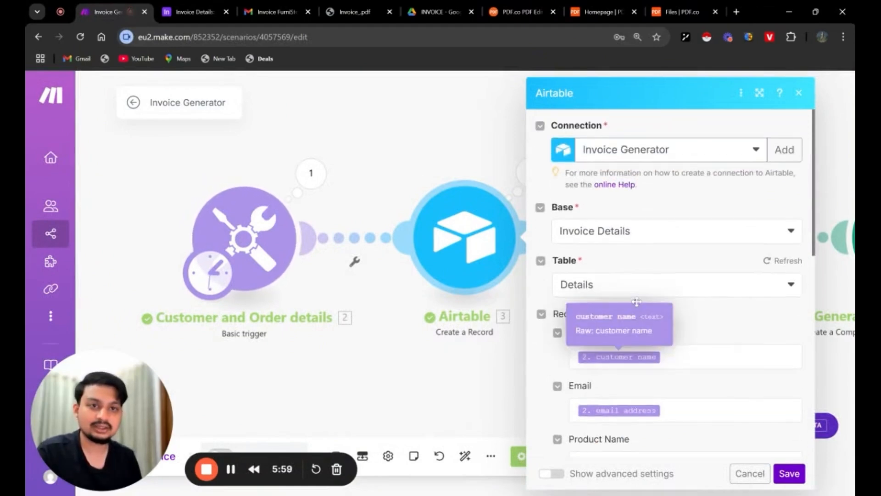
scroll(636, 301, "down", 8)
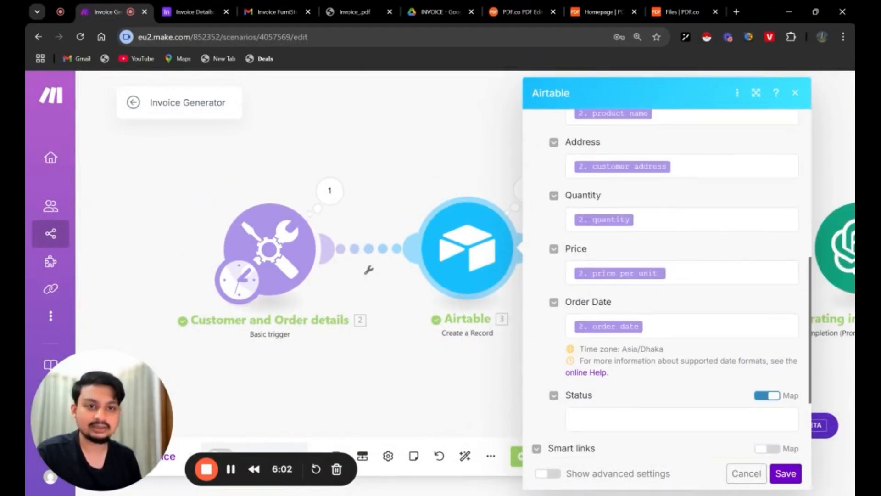
scroll(445, 370, "down", 2)
left_click_drag(431, 399, 382, 356)
left_click(399, 377)
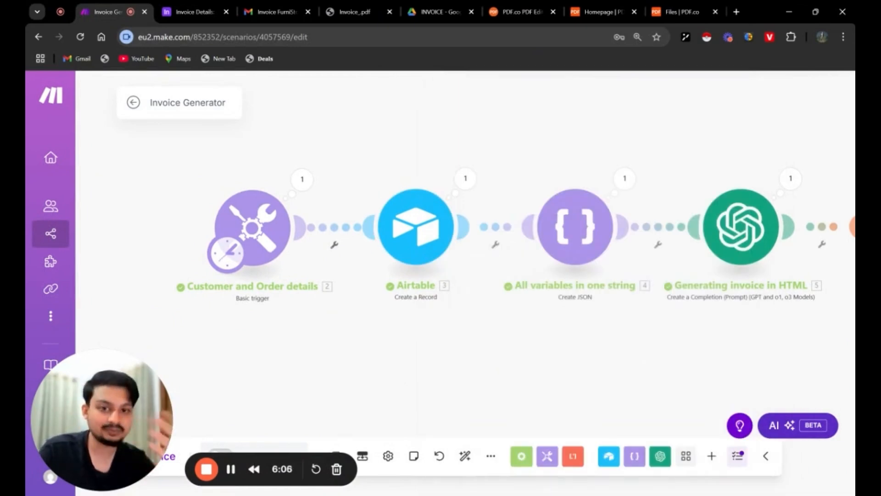
Step: Inspect the input and output bundles from the Airtable Create a Record module's run, then close the results
left_click_drag(506, 377, 394, 386)
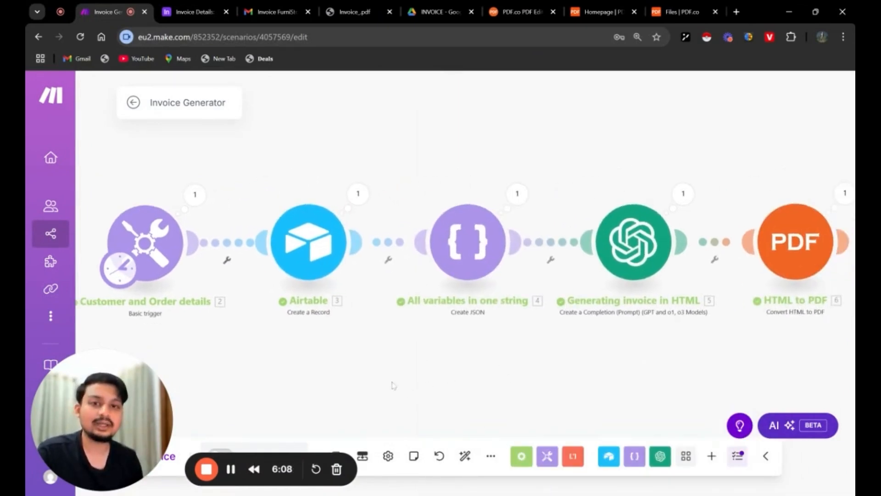
left_click(358, 193)
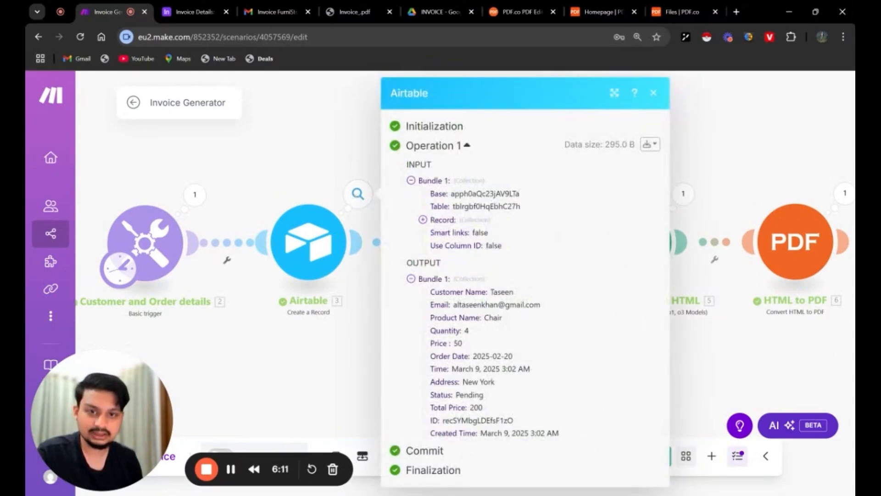
left_click_drag(430, 292, 514, 421)
left_click(580, 342)
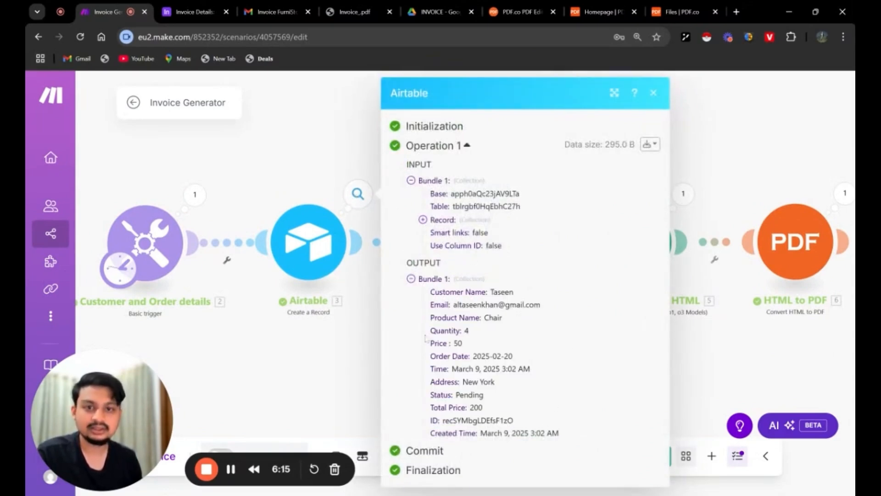
left_click(322, 366)
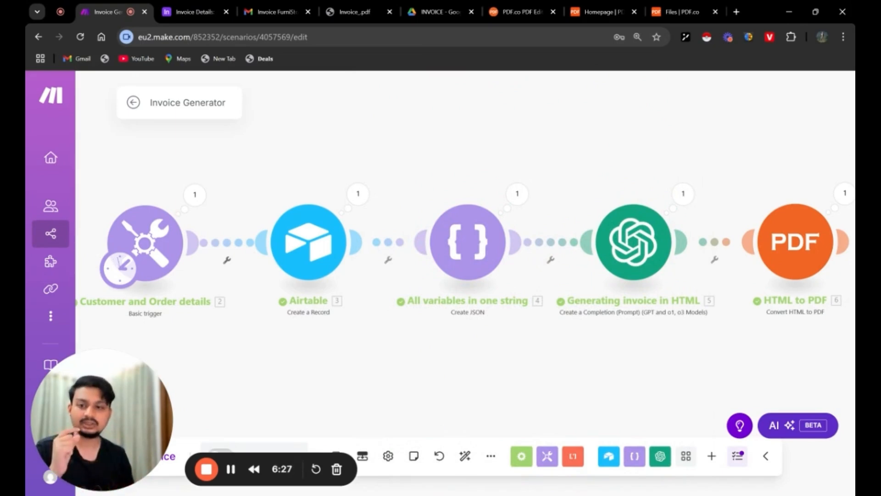
Step: Review the Airtable values mapped into the Create JSON module's data structure, then close its settings
left_click(476, 250)
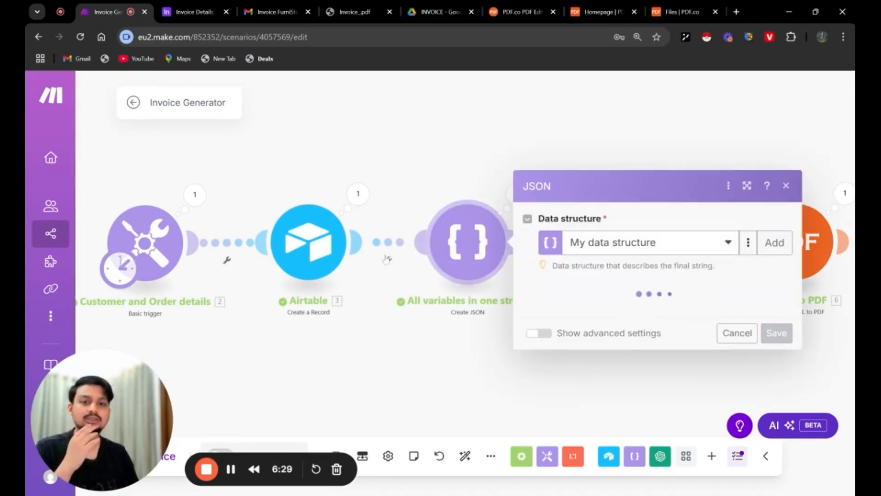
scroll(657, 284, "down", 1)
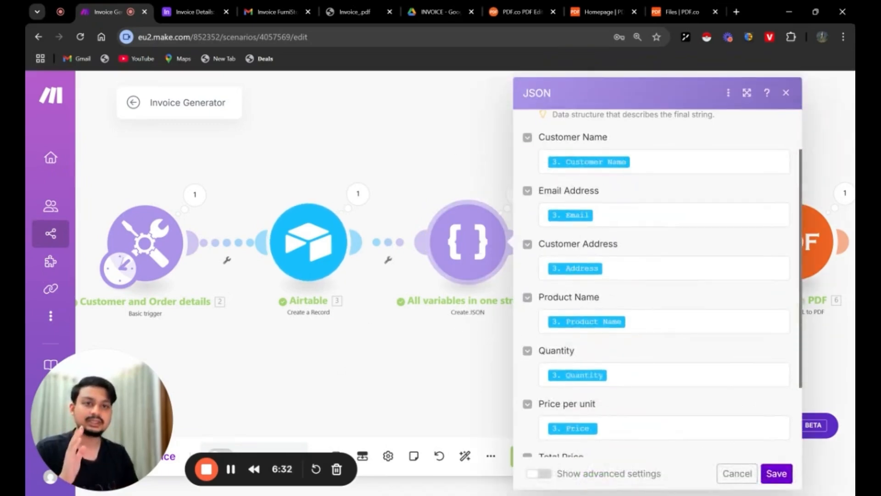
scroll(656, 284, "down", 2)
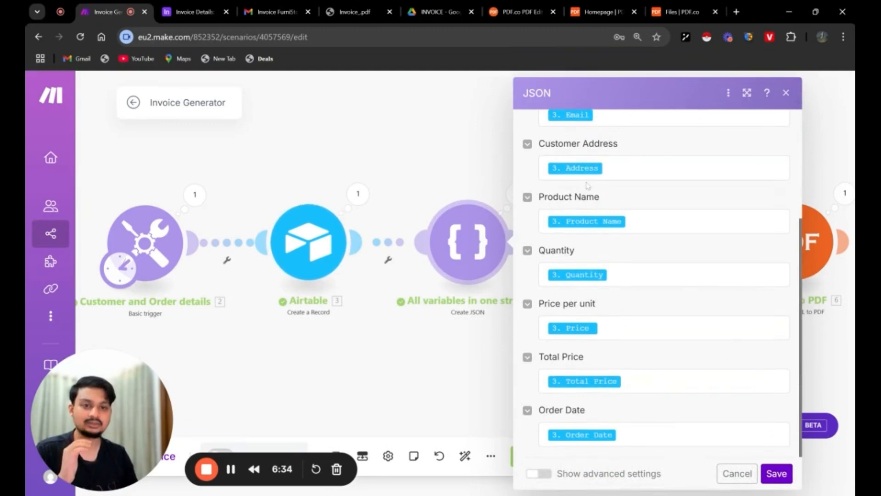
left_click(452, 381)
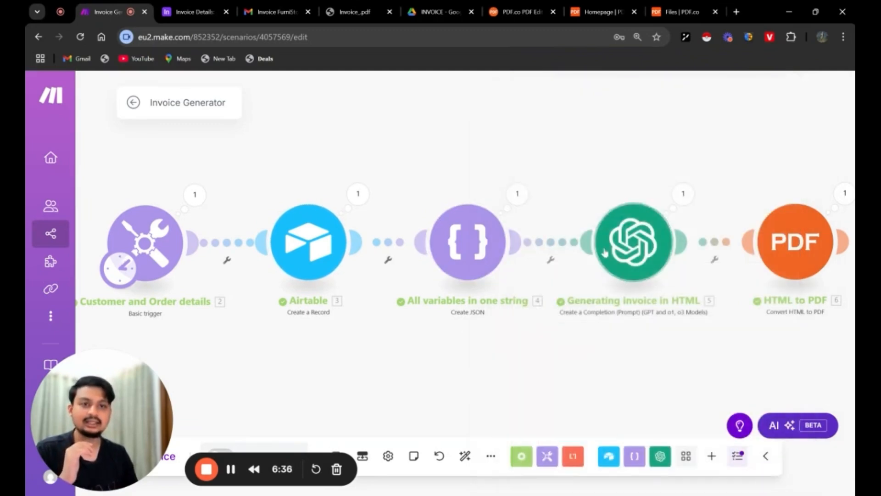
Step: Inspect the input and output bundles from the Create JSON module's run, including the JSON string, and close the results
left_click(517, 193)
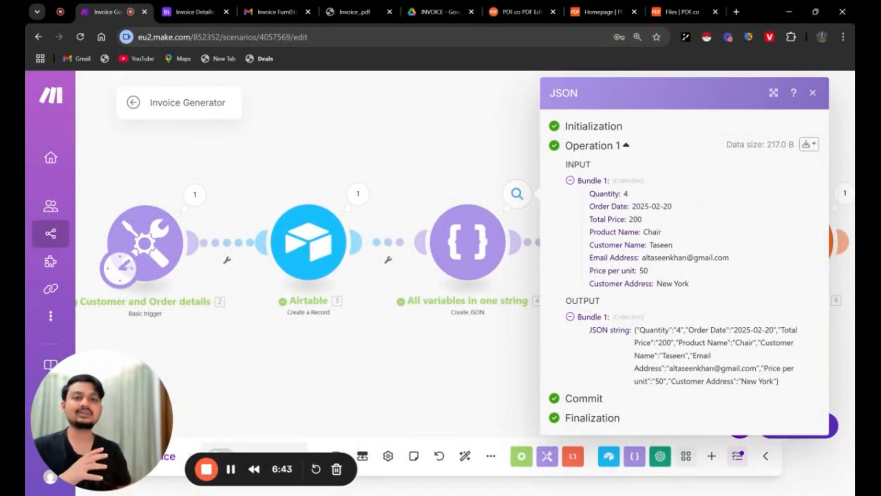
left_click(476, 366)
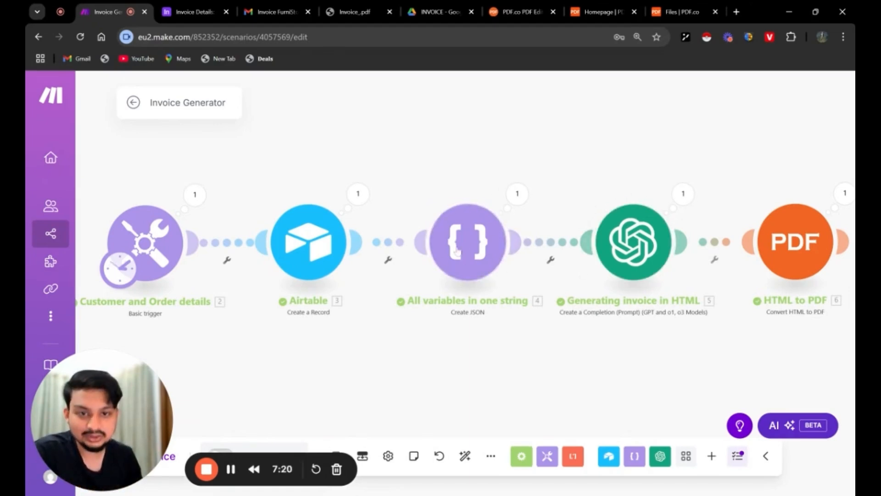
scroll(525, 267, "down", 1)
left_click_drag(573, 342, 430, 368)
scroll(500, 342, "up", 2)
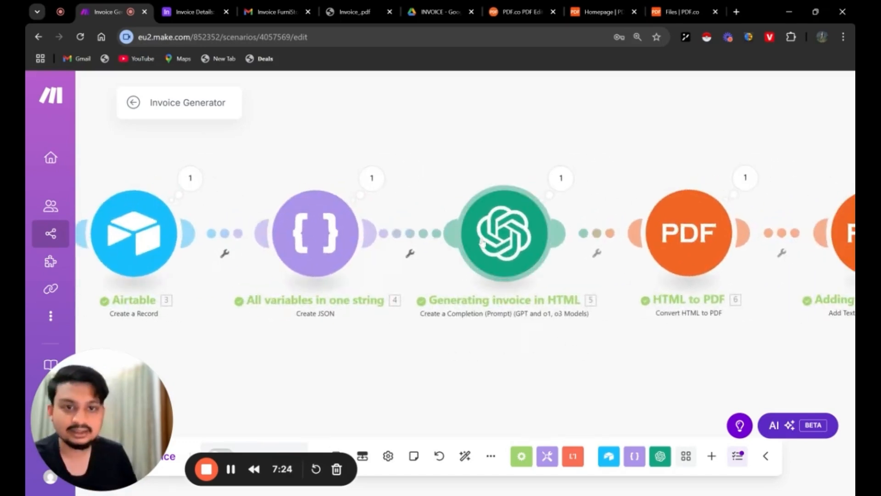
left_click(489, 248)
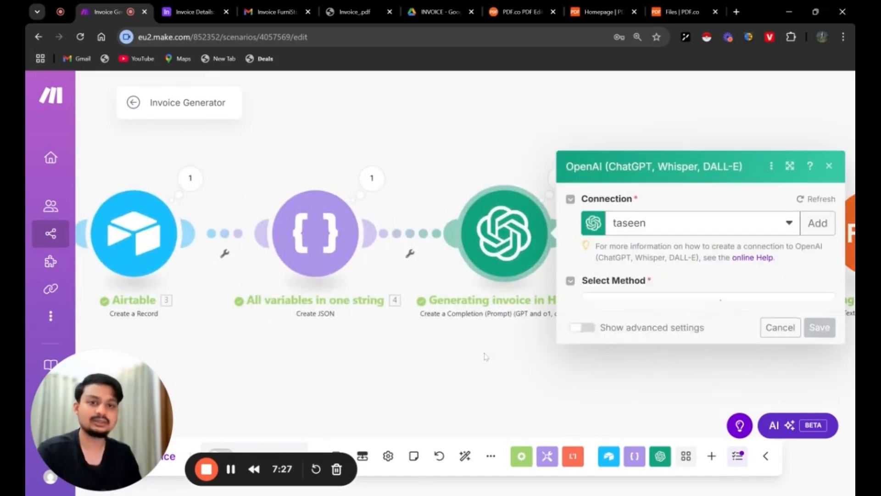
left_click(441, 332)
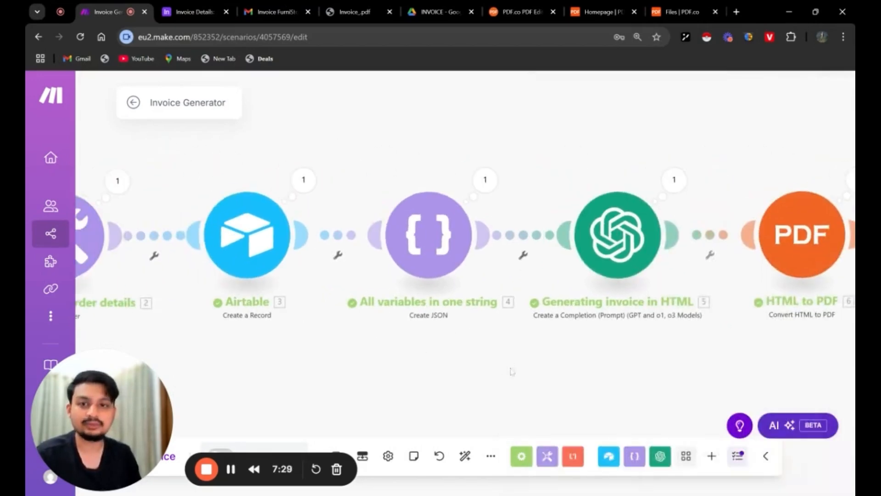
Step: Open the Create JSON module's settings, start a new data structure with two blank text items, and dismiss the form
left_click(484, 226)
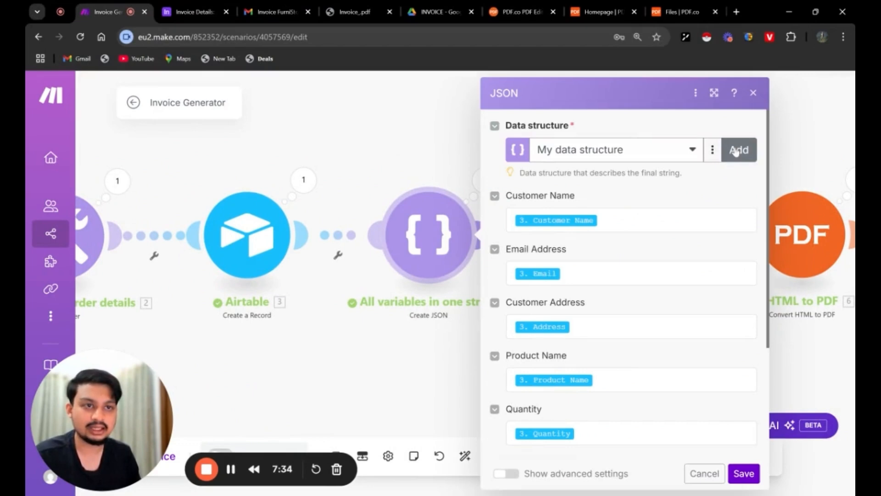
left_click(727, 154)
left_click(467, 201)
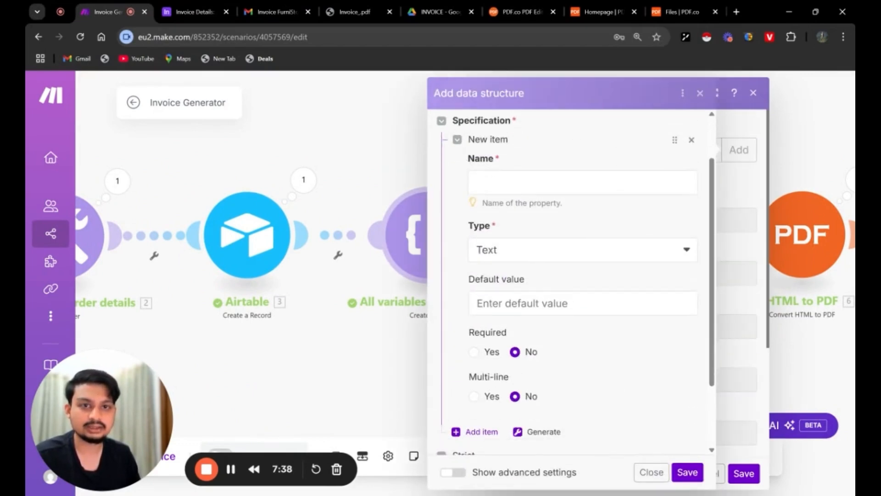
scroll(480, 343, "down", 2)
left_click(480, 343)
scroll(576, 311, "down", 4)
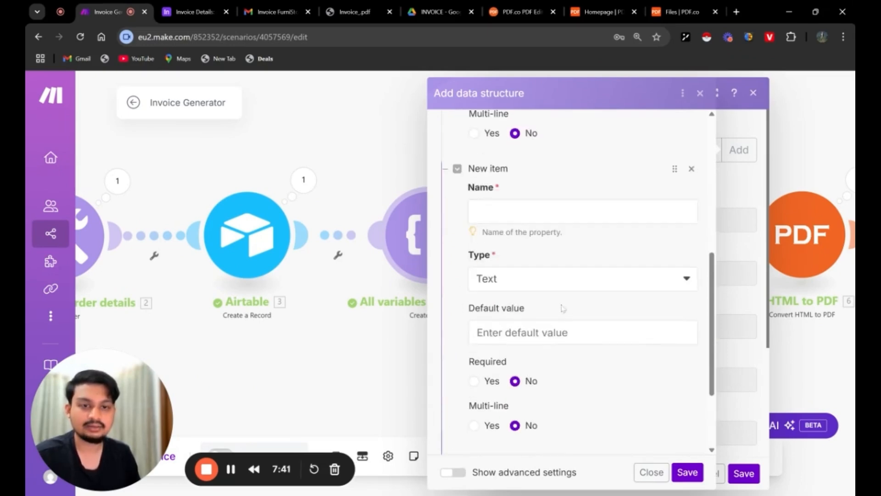
left_click(687, 473)
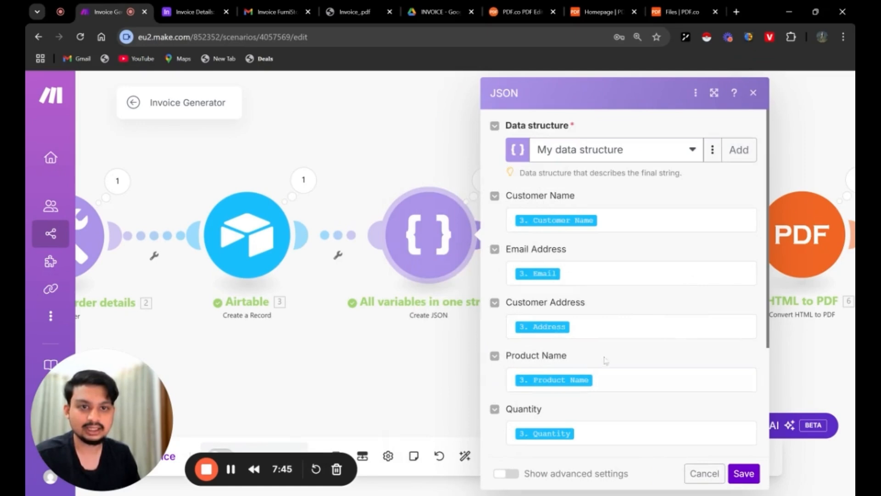
Step: Map Airtable's Customer Name a second time into the Customer Name field, remove the duplicate, and close the JSON module settings
left_click(688, 222)
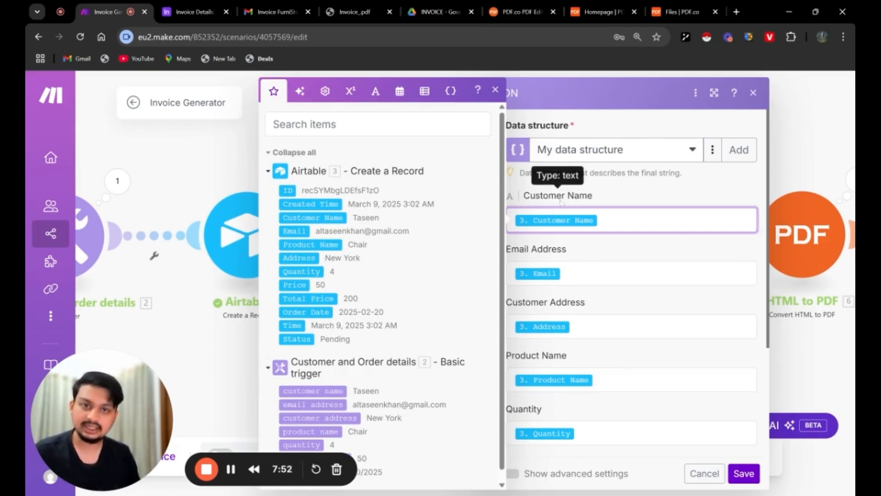
left_click(332, 218)
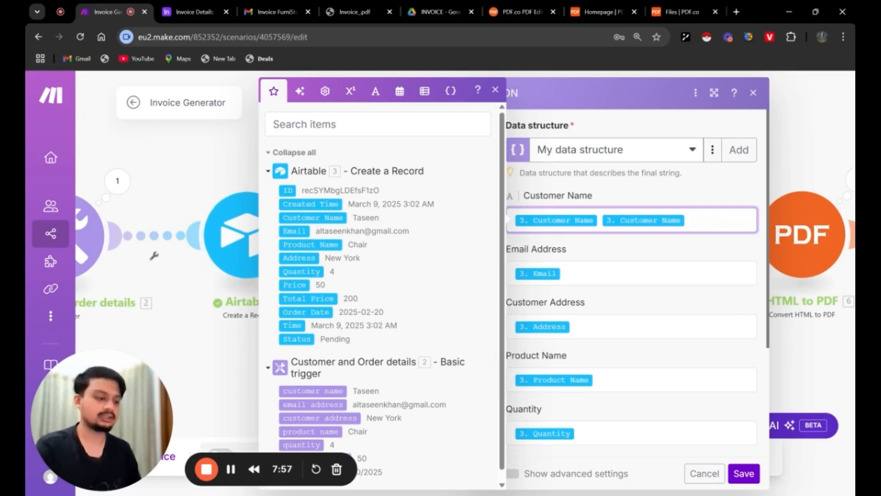
key("BackSpace")
left_click(495, 90)
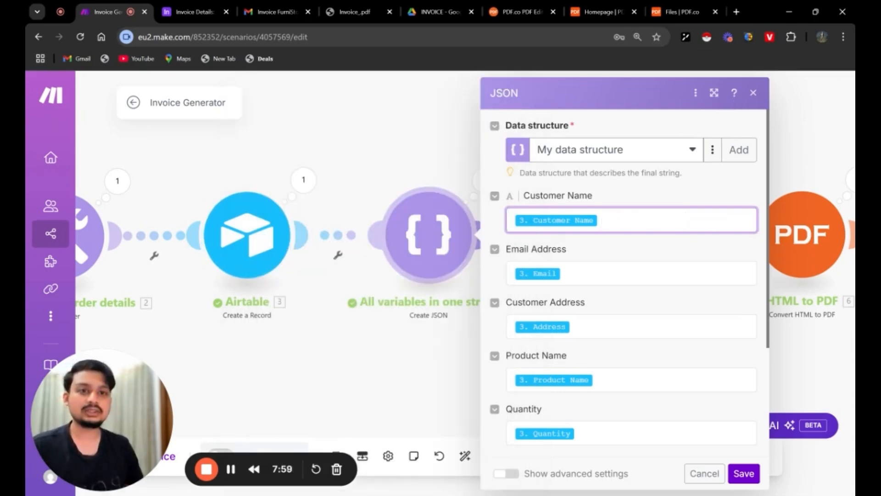
scroll(634, 324, "down", 4)
scroll(610, 363, "up", 5)
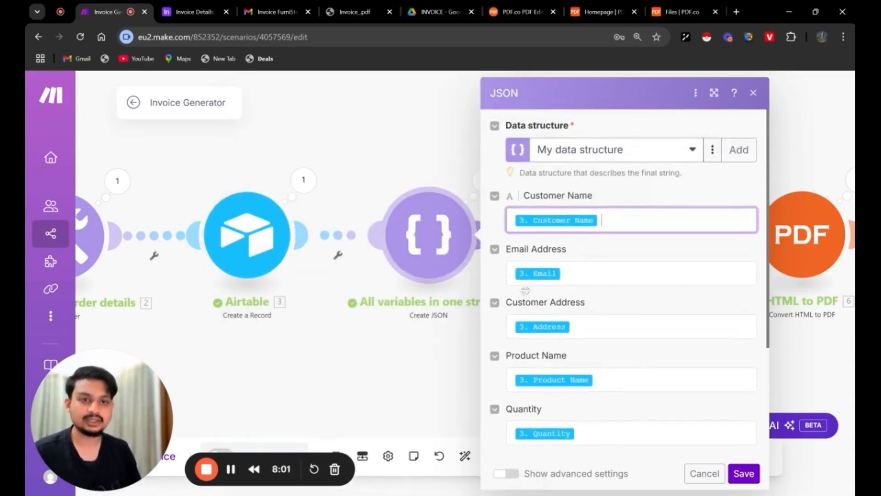
left_click(751, 96)
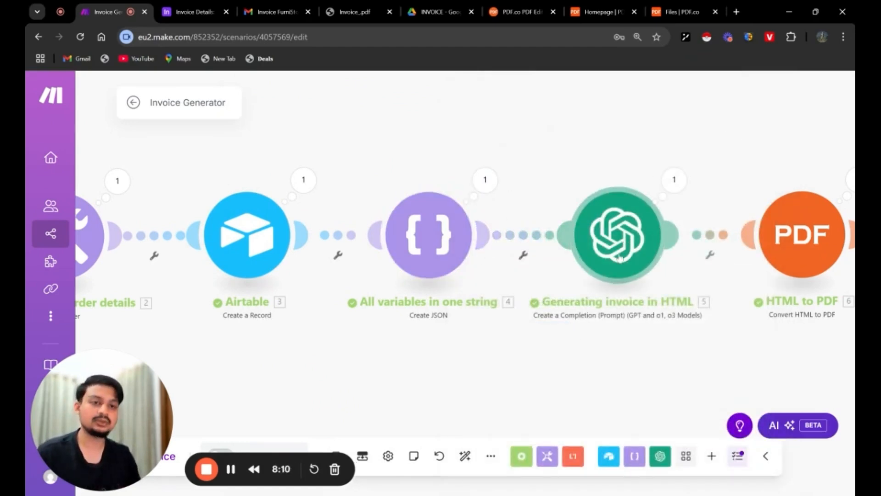
Step: Open the Generating invoice in HTML module and review its method, model, and Message 1 role and opening instructions about returning raw HTML
left_click_drag(618, 350, 543, 364)
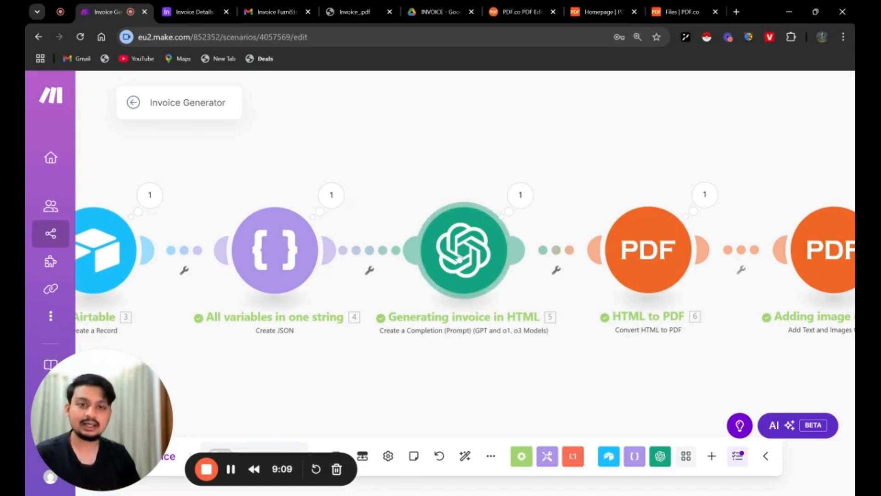
left_click(464, 250)
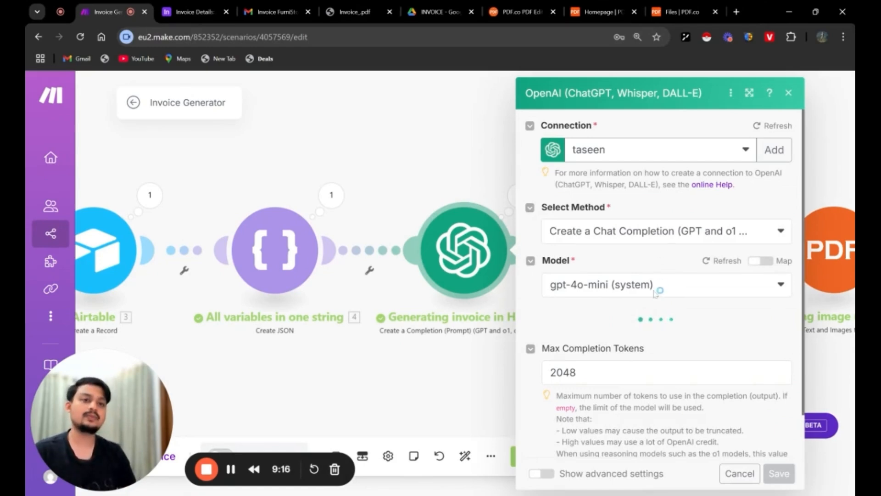
scroll(662, 318, "down", 5)
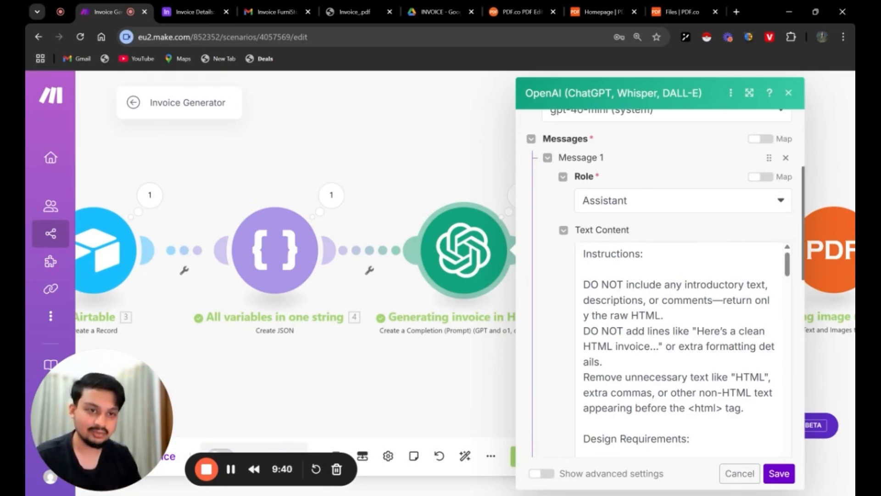
scroll(679, 349, "down", 1)
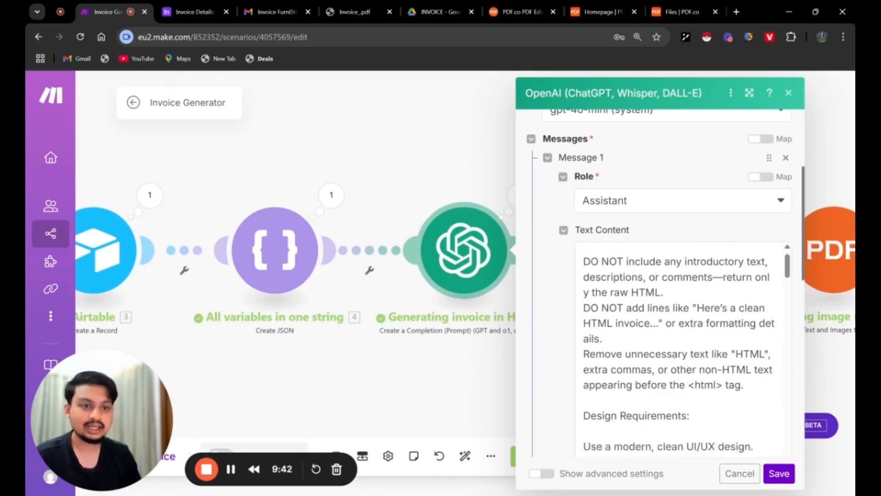
scroll(679, 349, "up", 1)
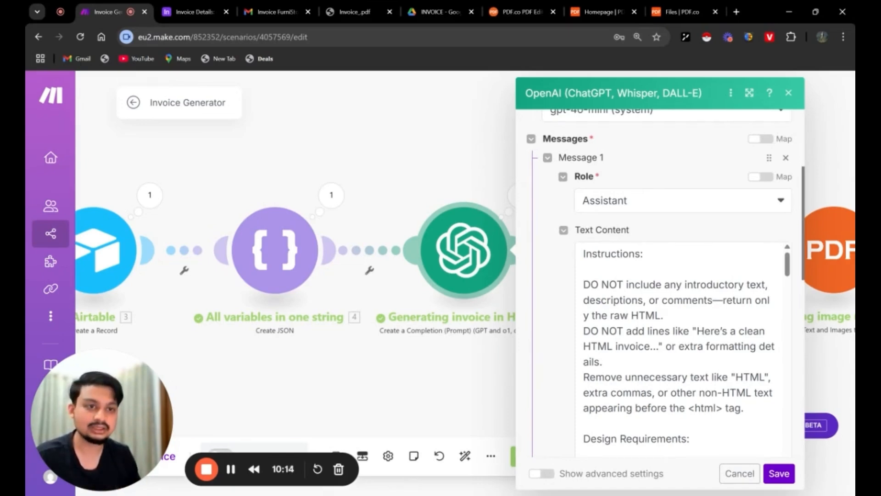
left_click_drag(584, 284, 663, 315)
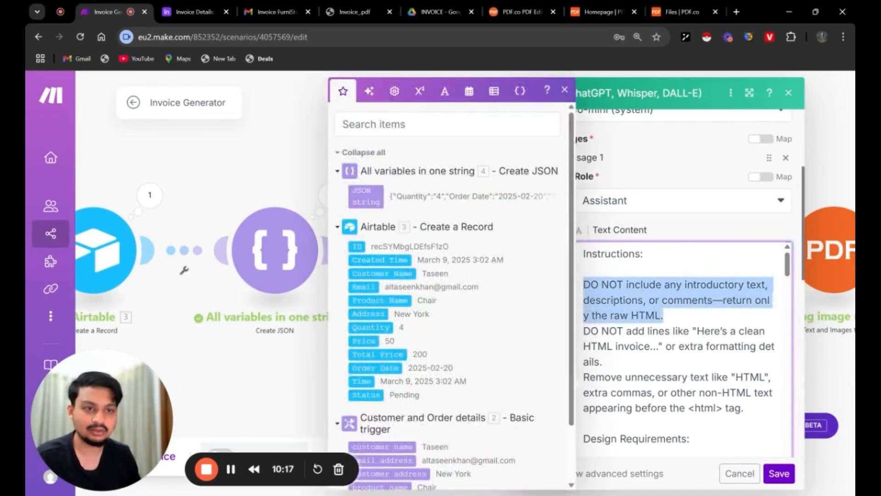
left_click(664, 316)
Step: Read the Design Requirements in the Message 1 prompt, covering layout and logo source, and highlight the image coordinate lines
scroll(665, 339, "down", 3)
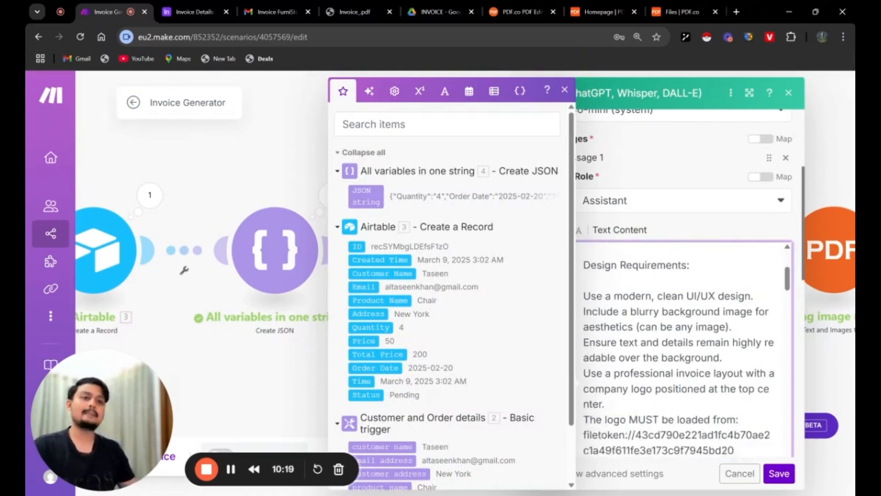
left_click(563, 90)
scroll(686, 349, "down", 2)
scroll(686, 349, "up", 2)
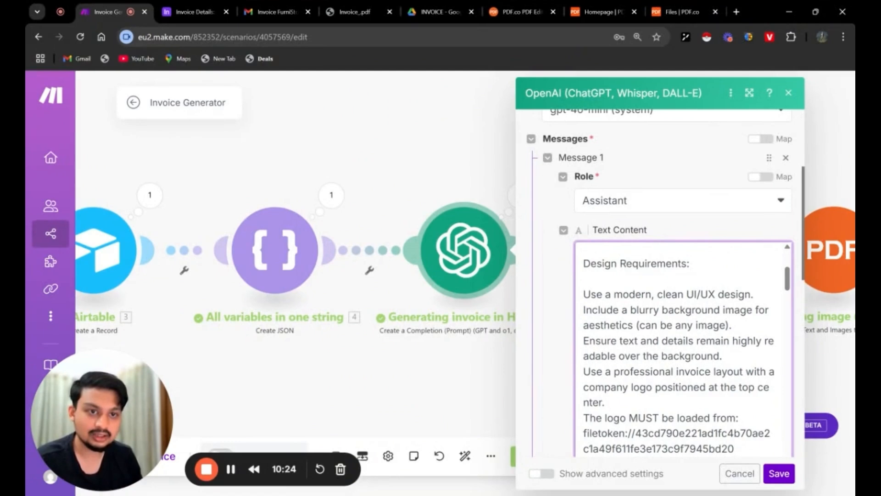
scroll(682, 349, "down", 2)
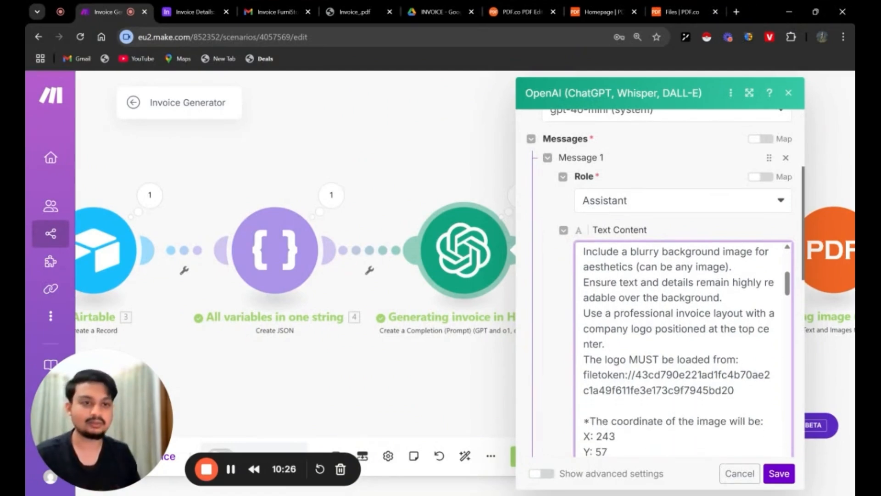
scroll(681, 349, "down", 2)
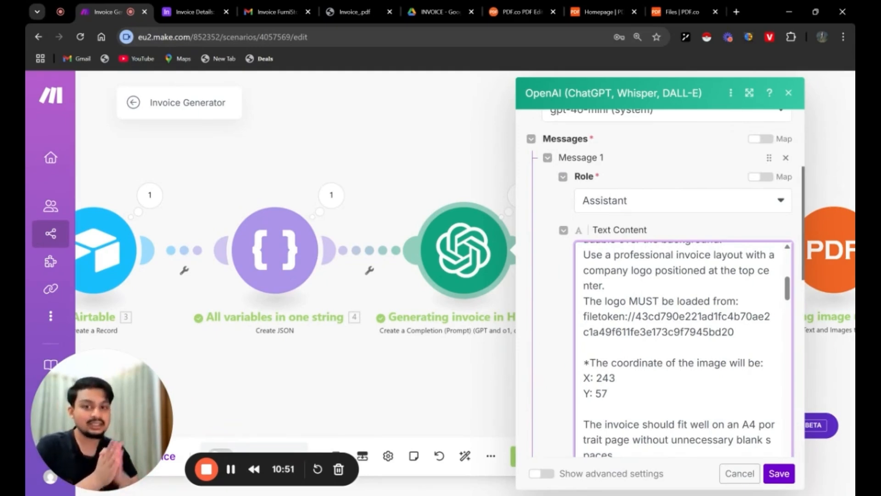
scroll(683, 349, "down", 1)
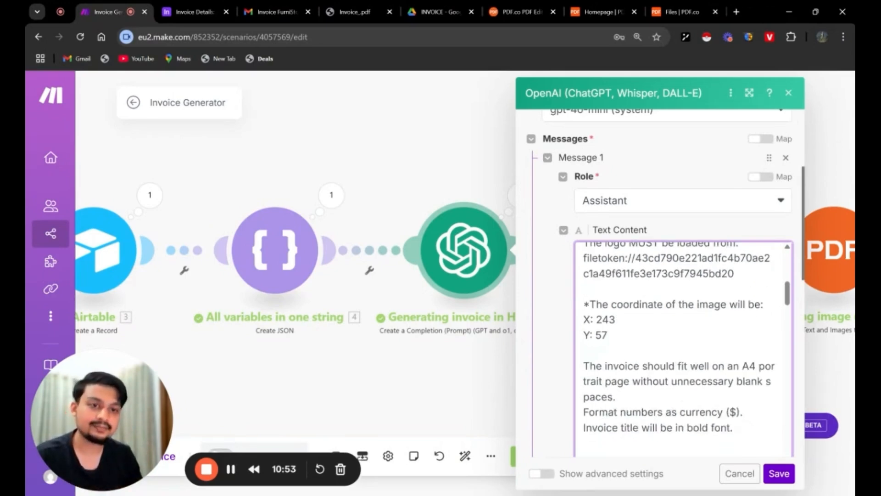
scroll(682, 349, "up", 2)
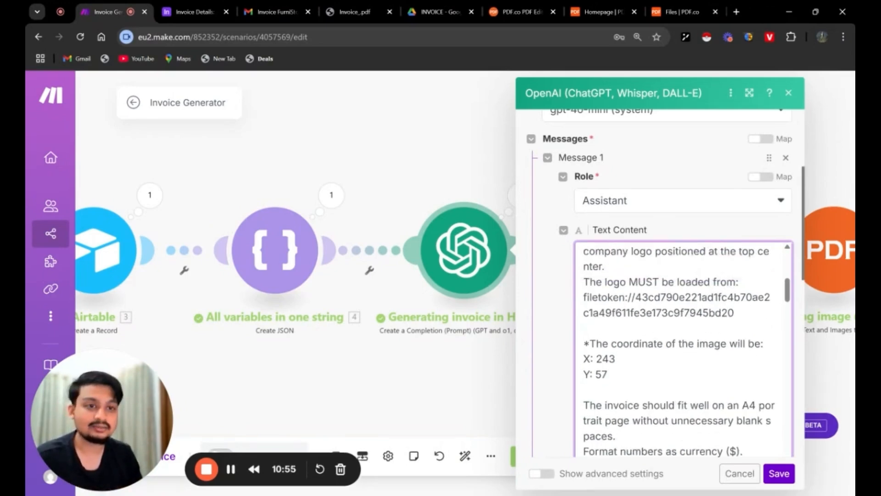
left_click_drag(584, 362, 608, 394)
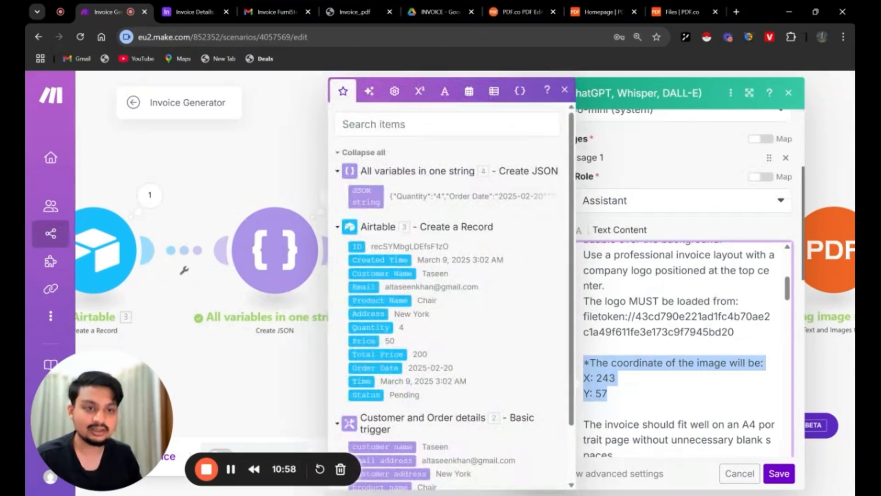
left_click(614, 393)
left_click(566, 90)
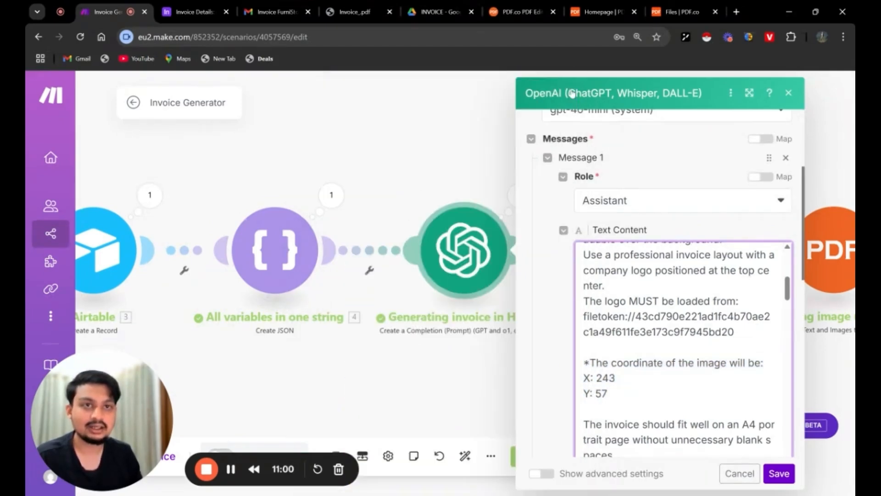
Step: Switch to the generated Invoice_.pdf and enlarge it to 175% to examine the logo placement above the company name
left_click(356, 12)
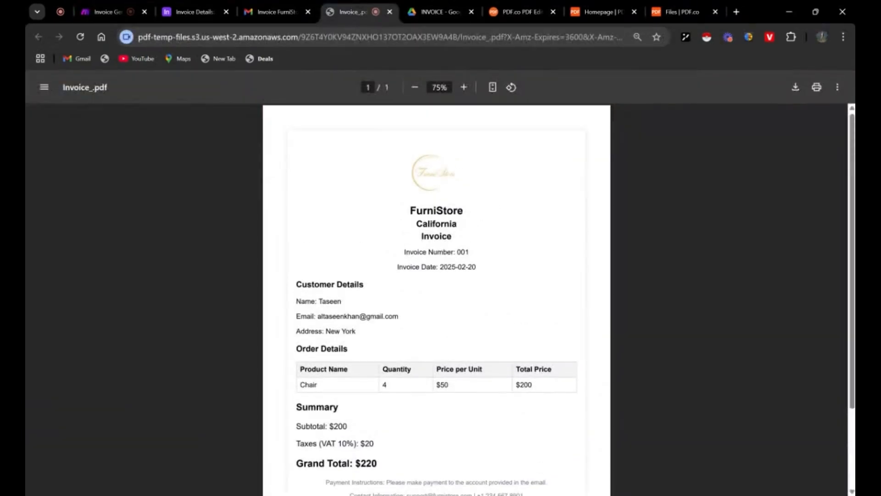
left_click(461, 89)
left_click(463, 88)
left_click(462, 87)
left_click(463, 87)
left_click(463, 88)
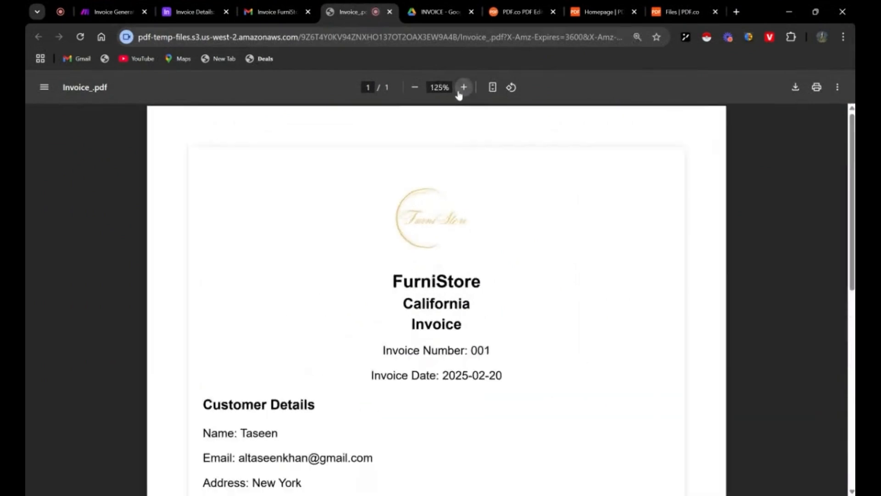
left_click(463, 88)
left_click(462, 87)
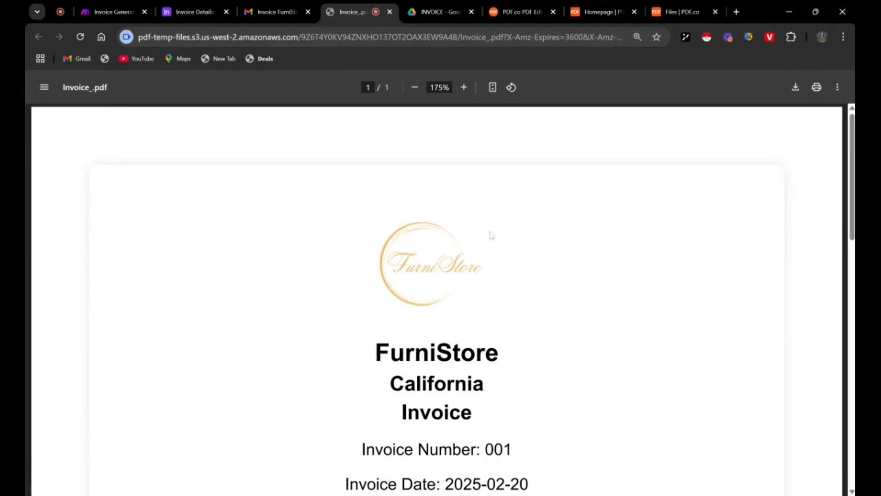
Step: Return to the Message 1 prompt and read its A4 page, currency and title formatting rules and the Invoice Content header fields
left_click(108, 12)
scroll(679, 349, "down", 2)
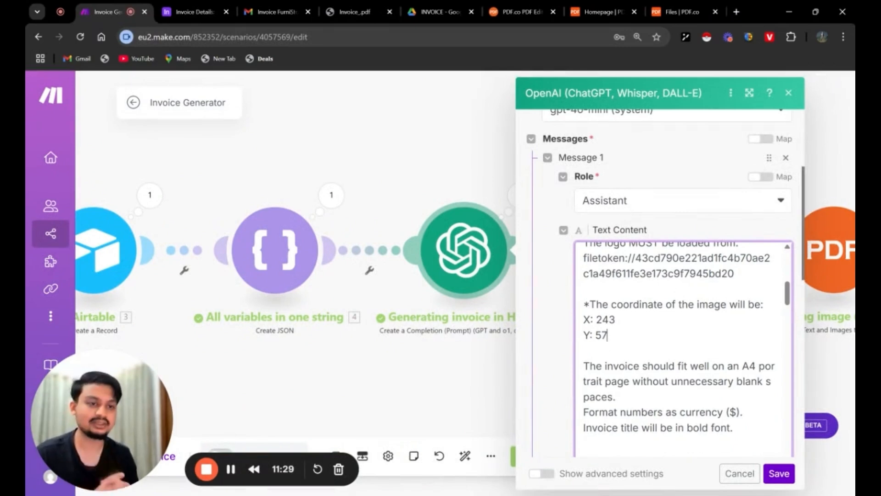
scroll(679, 349, "down", 2)
scroll(679, 349, "down", 2)
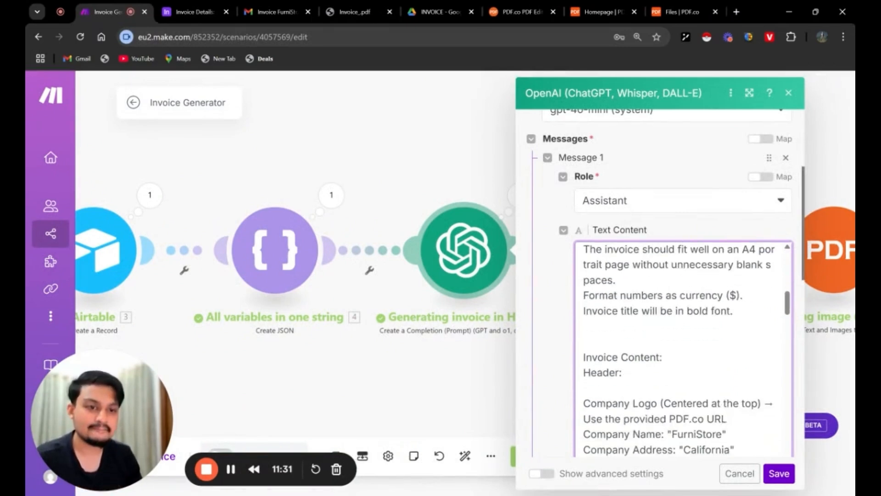
scroll(679, 349, "down", 2)
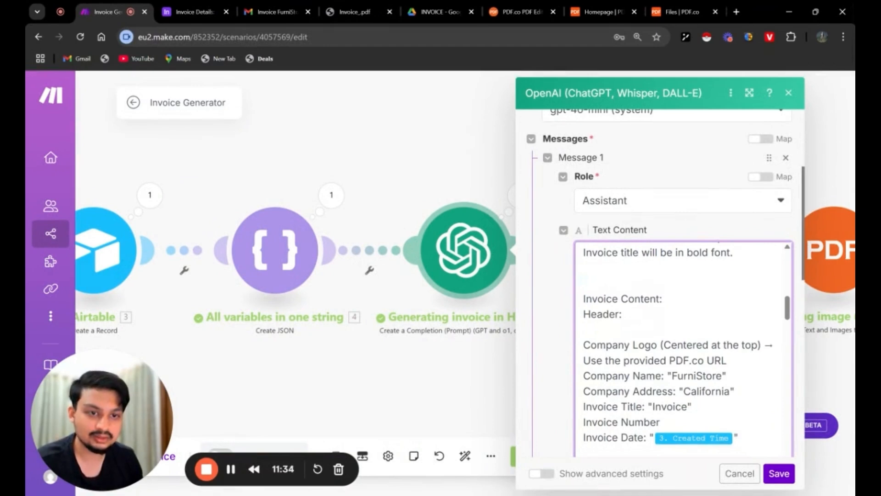
scroll(679, 349, "down", 2)
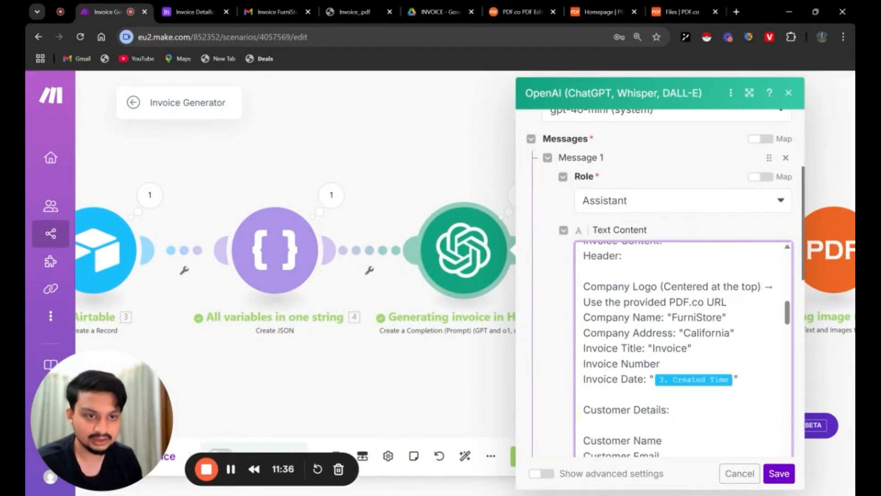
scroll(680, 349, "down", 2)
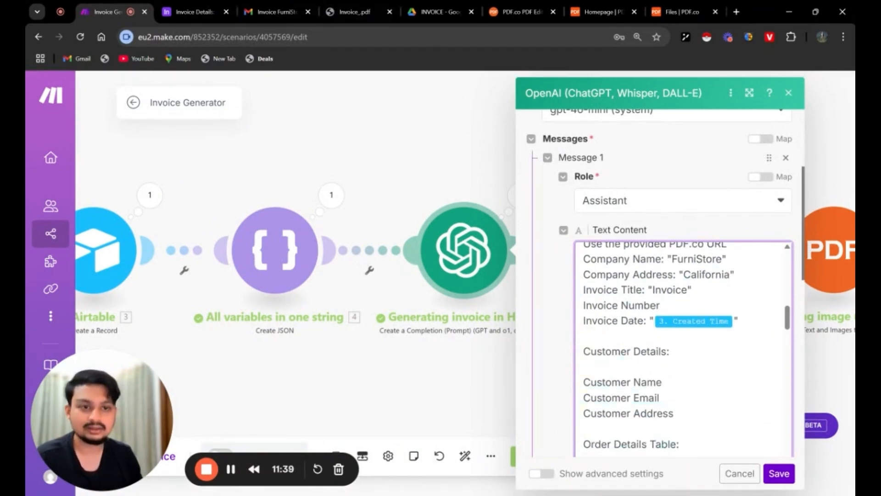
scroll(679, 349, "up", 2)
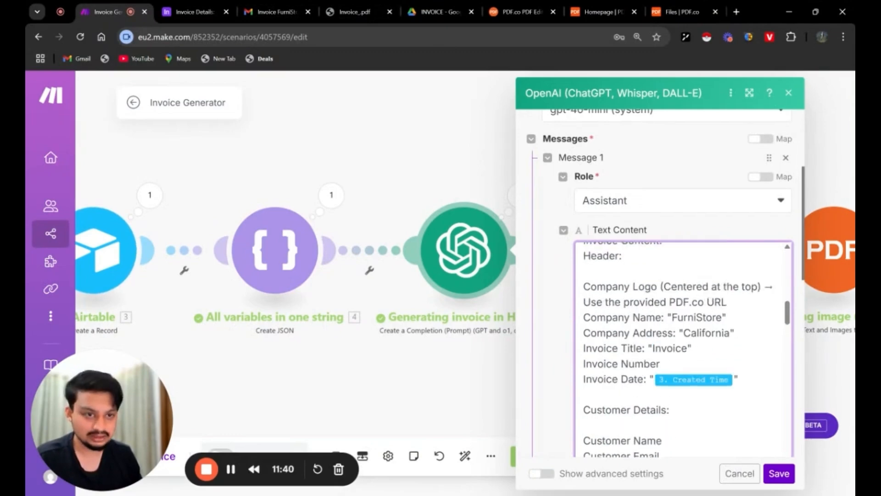
Step: Switch to the generated Invoice_.pdf and examine its customer details, order table, summary and footer sections
left_click(362, 12)
scroll(437, 299, "down", 4)
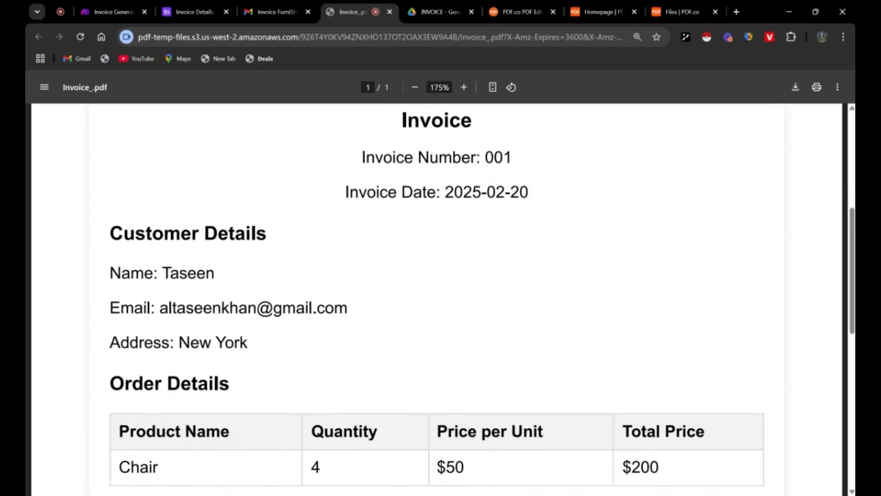
scroll(319, 384, "down", 2)
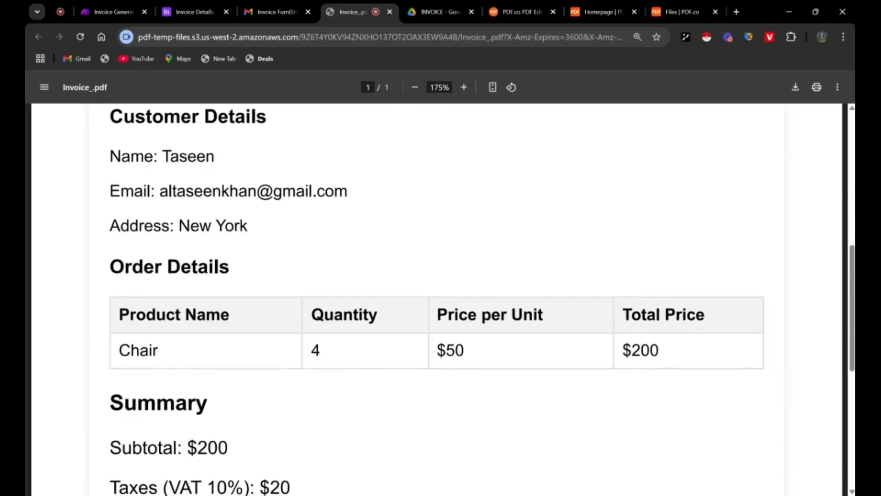
scroll(219, 297, "down", 4)
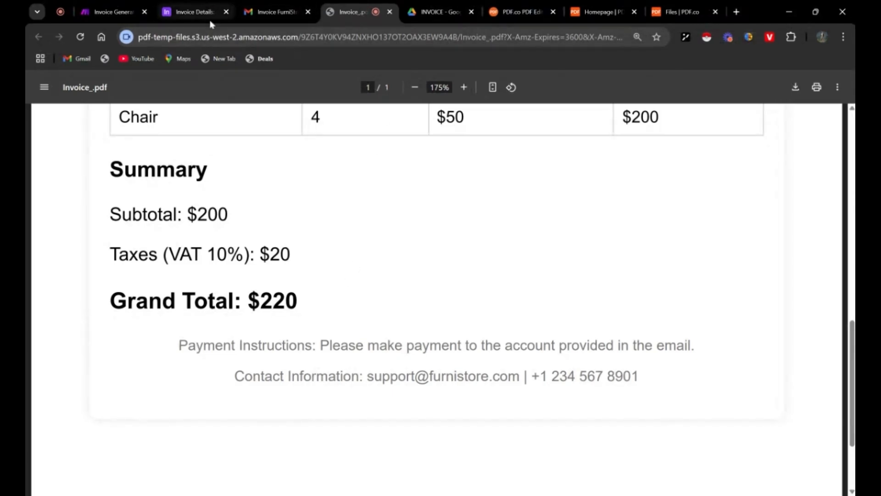
Step: Back in the Message 1 prompt, read the Customer Details, Order Details Table, Summary Section, Footer and example HTML instructions
left_click(123, 13)
scroll(684, 349, "down", 1)
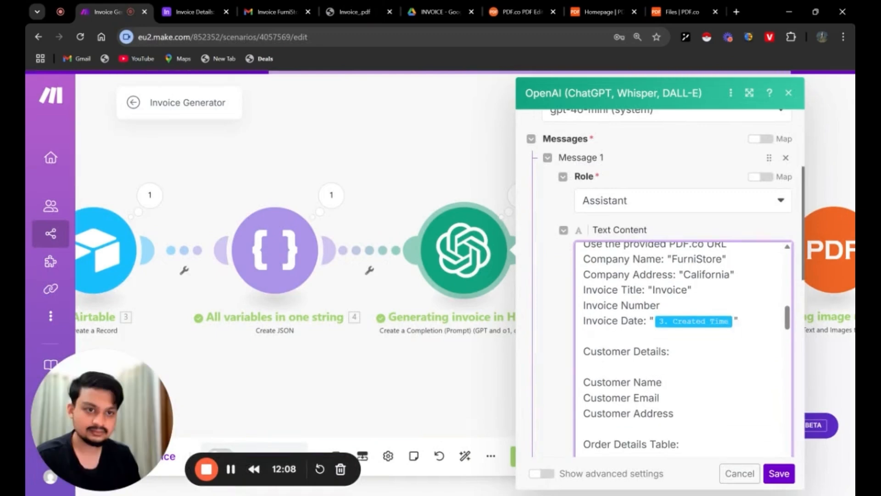
scroll(684, 348, "down", 1)
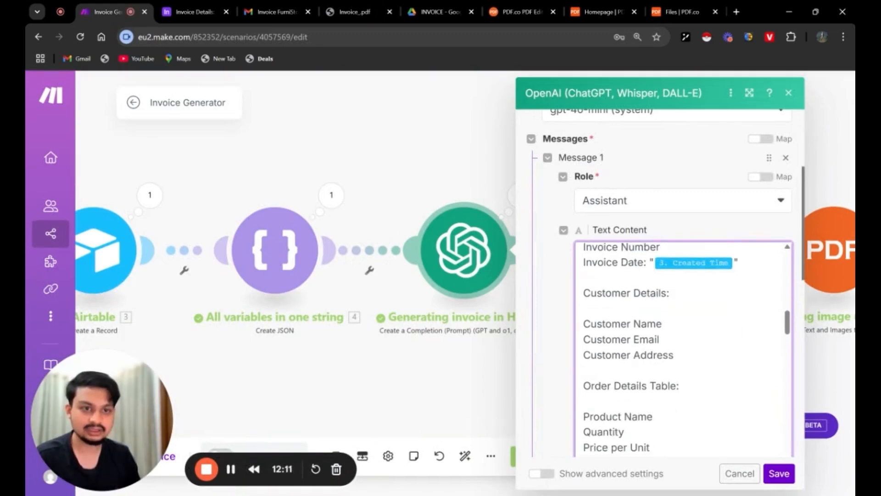
scroll(683, 349, "down", 2)
scroll(684, 349, "down", 6)
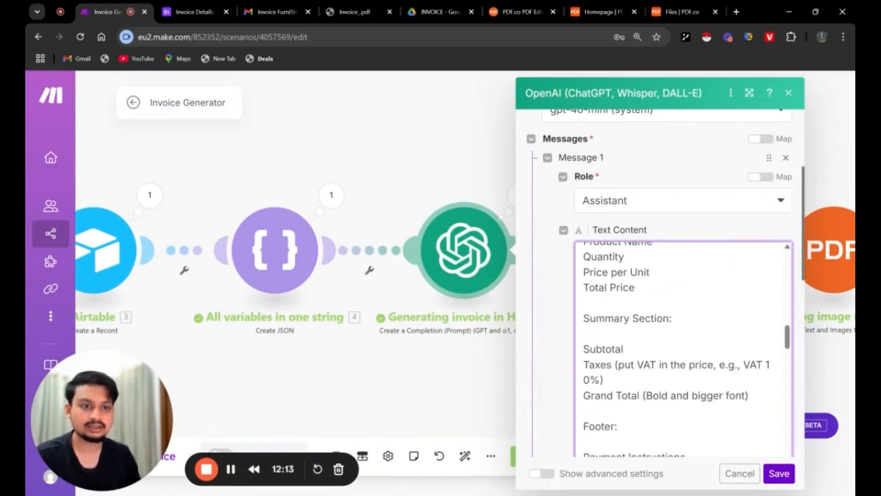
scroll(684, 349, "down", 1)
scroll(684, 349, "up", 1)
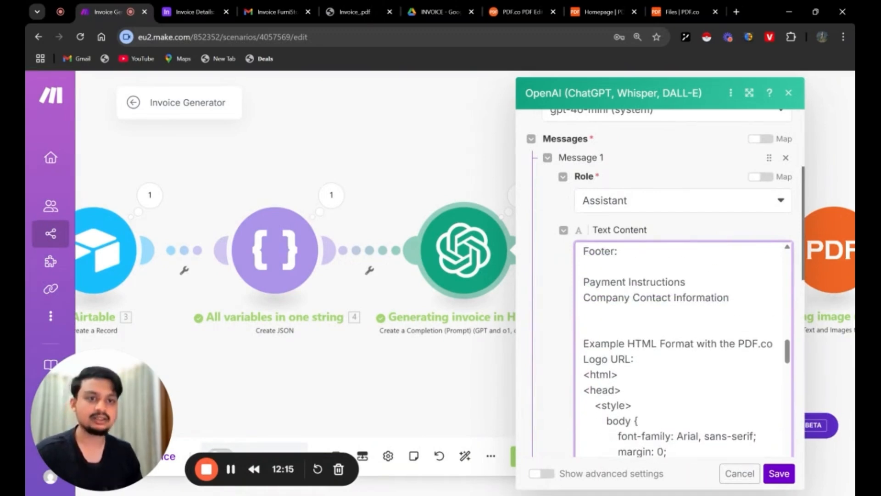
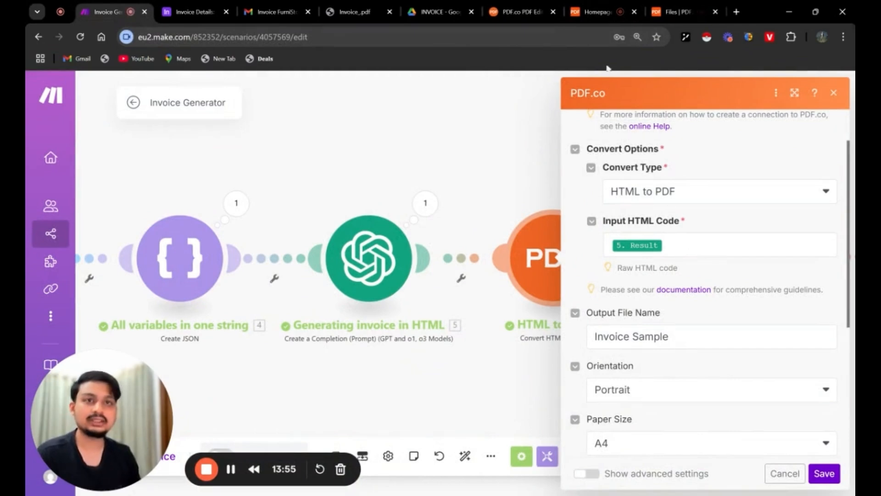
Step: Locate the API key section on the PDF.co homepage, and return to the HTML to PDF module to check its connection
left_click(596, 12)
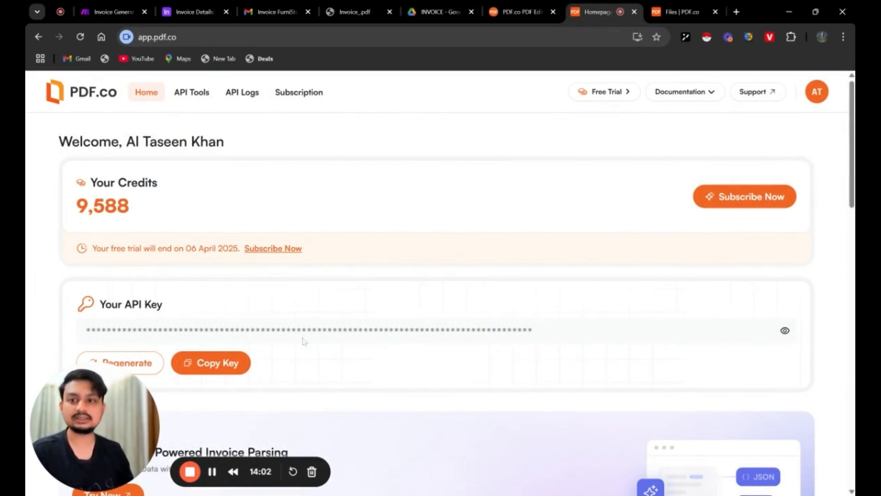
left_click(113, 12)
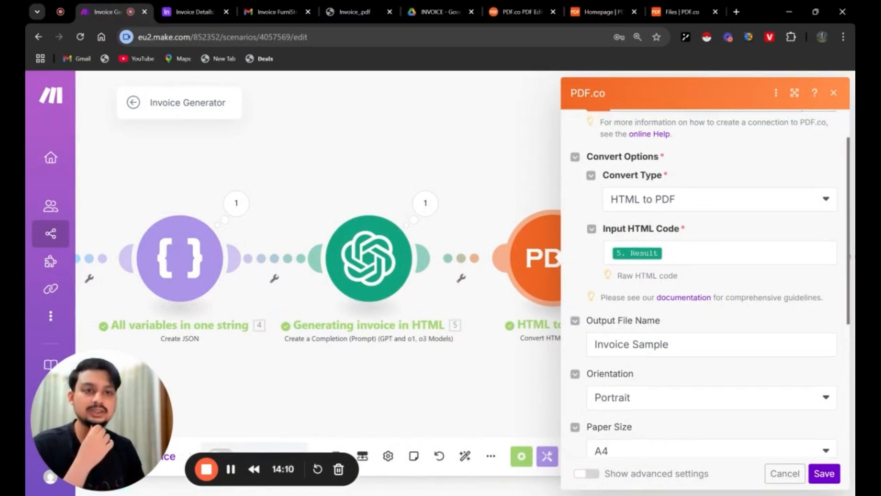
scroll(627, 238, "up", 2)
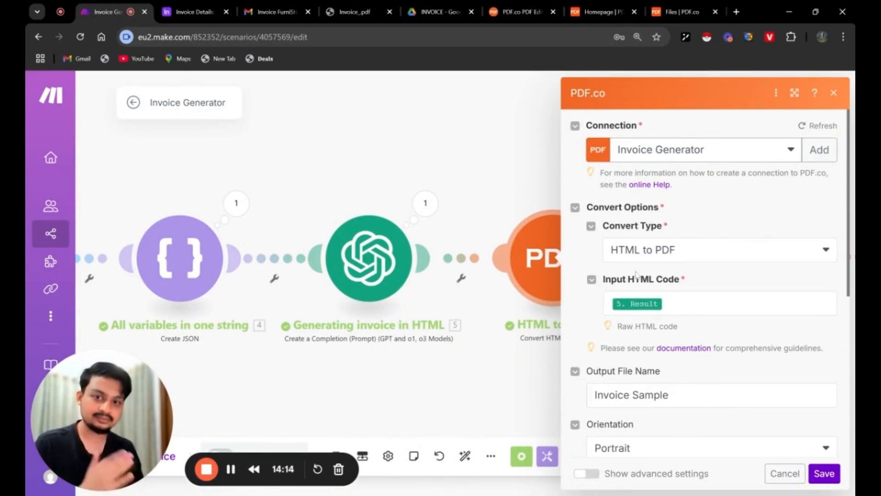
Step: Inspect the Convert Type and the OpenAI Result mapped into the Input HTML Code, and close the mapping list
scroll(657, 283, "down", 2)
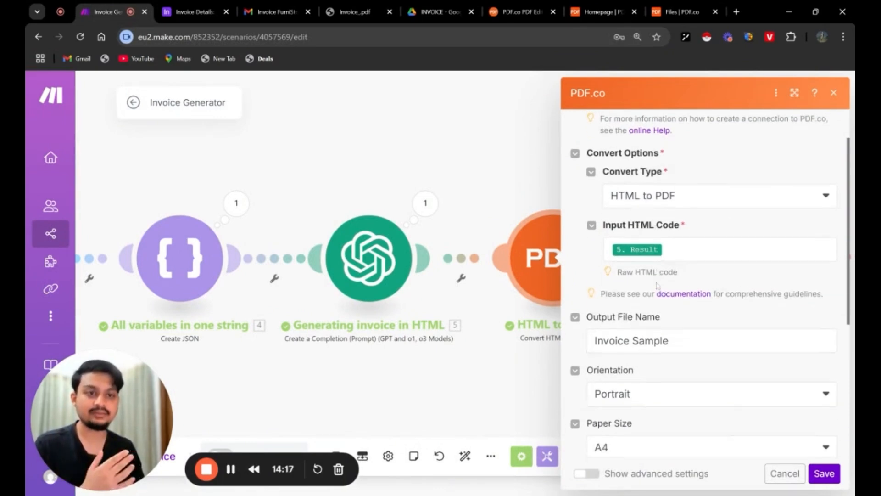
left_click(638, 244)
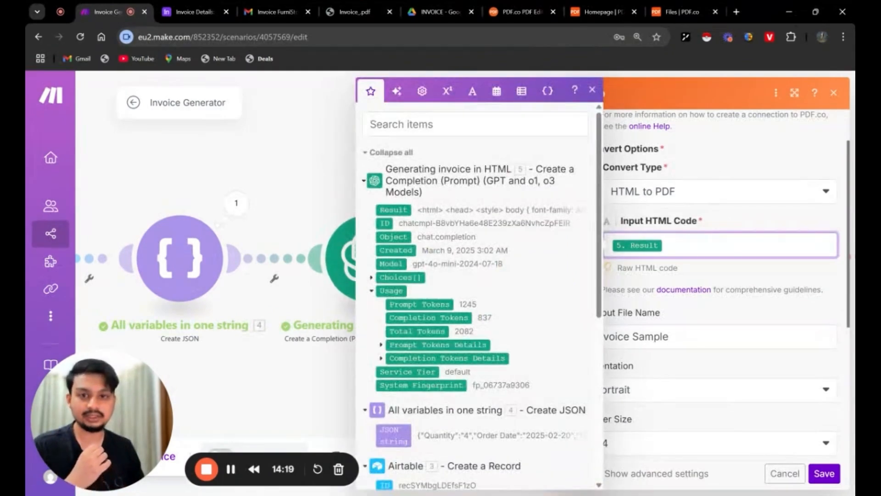
left_click(592, 90)
Step: In the Generating invoice in HTML module, select User as Message 2's role, check its JSON string mapping, and save the module
left_click(393, 259)
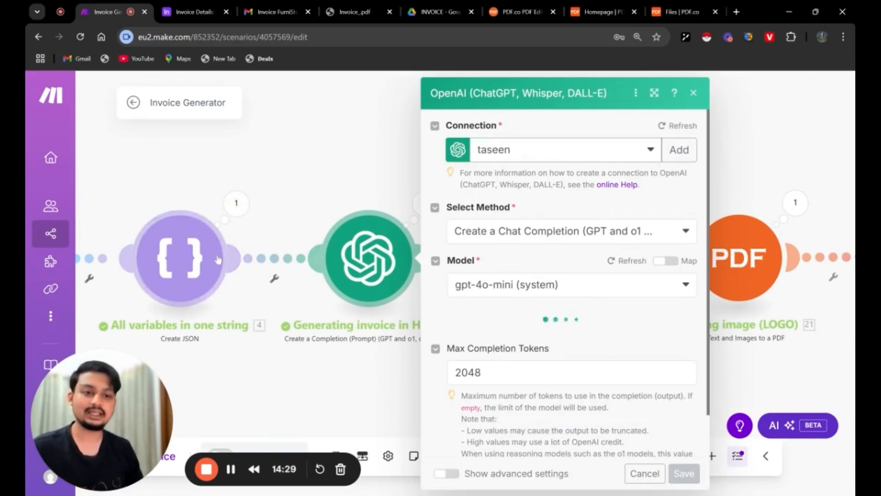
scroll(482, 296, "down", 2)
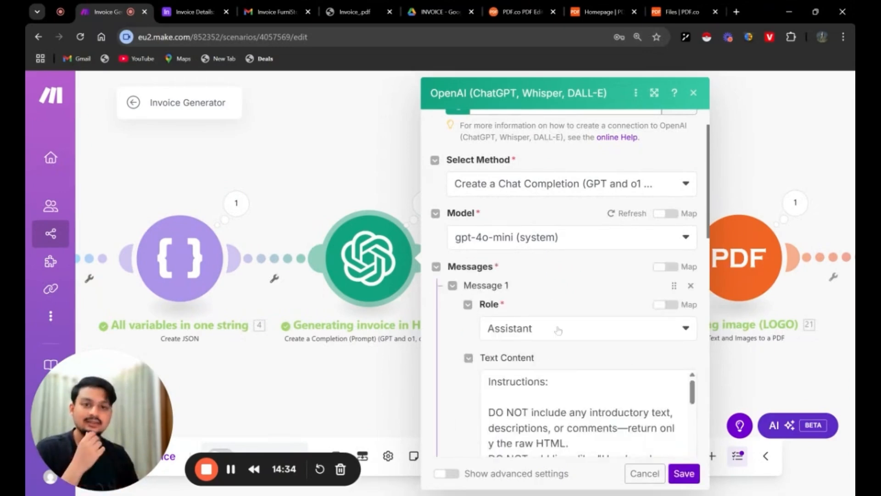
scroll(558, 330, "down", 8)
scroll(531, 280, "up", 3)
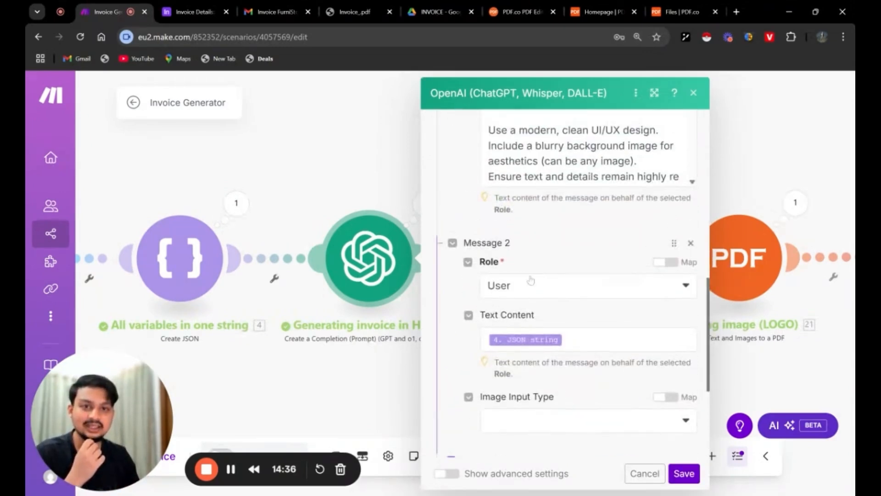
left_click(533, 288)
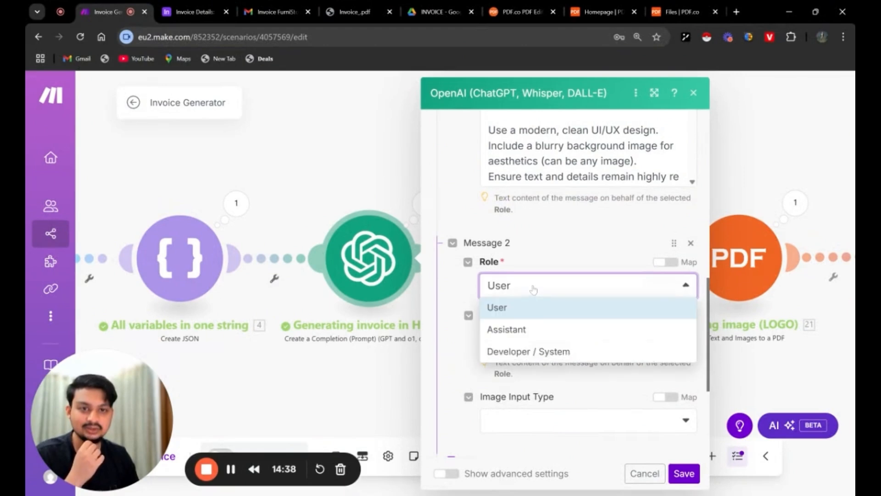
left_click(579, 305)
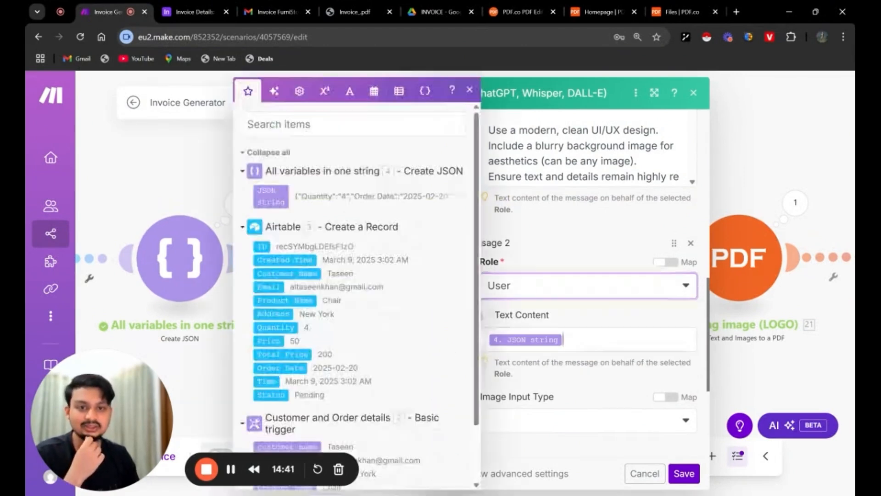
left_click(509, 340)
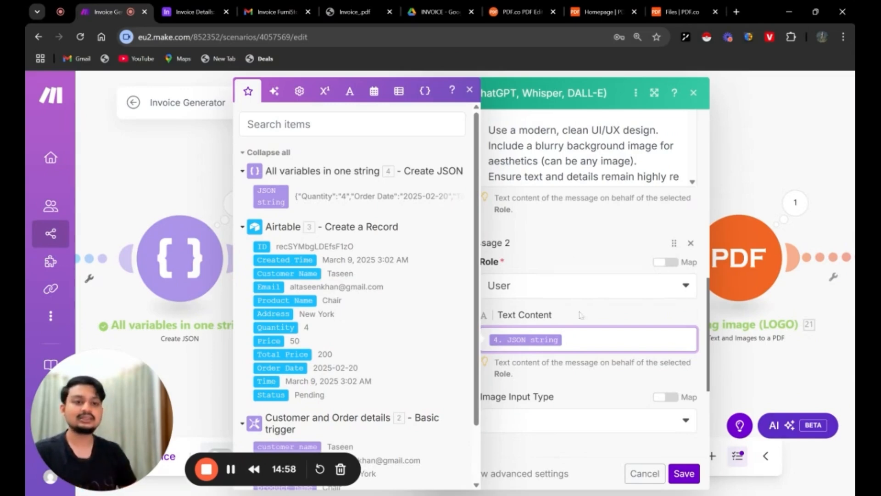
left_click(684, 473)
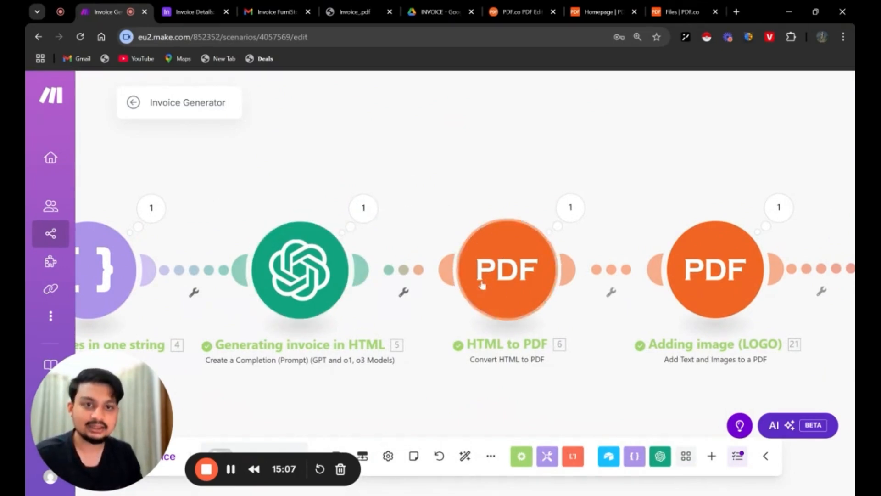
Step: Reopen the HTML to PDF module and check which earlier module supplies its Input HTML Code
left_click(507, 278)
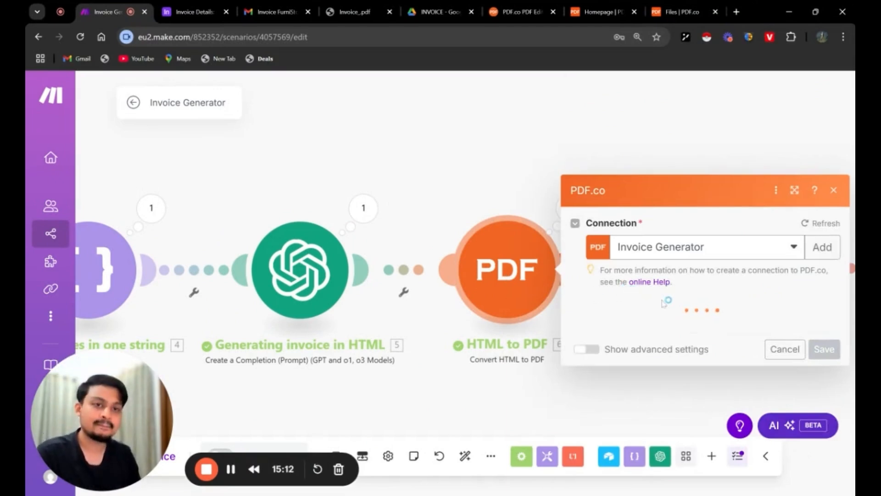
scroll(697, 325, "down", 2)
scroll(690, 319, "up", 1)
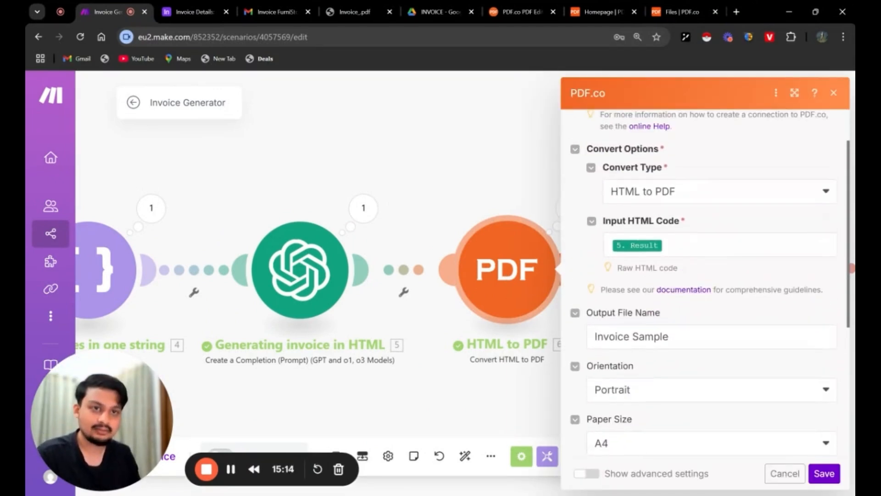
left_click(667, 235)
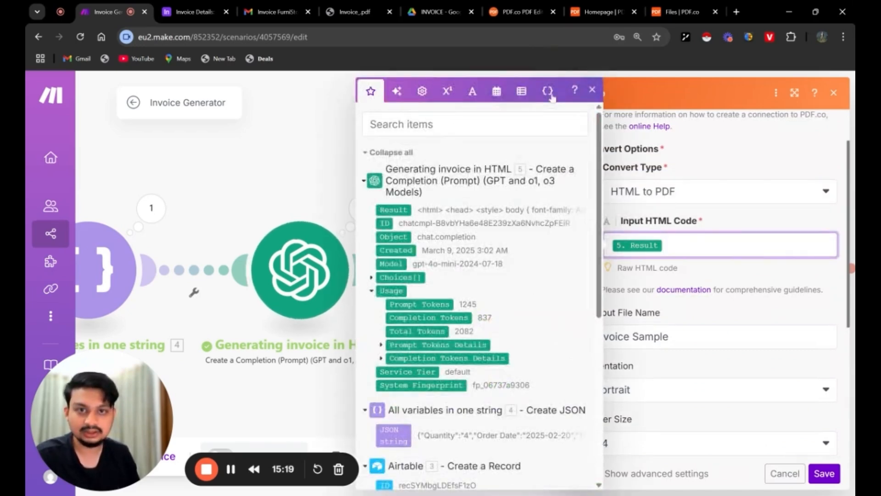
left_click(591, 90)
Step: Open the run result of the Generating invoice in HTML module and read the full HTML in its output bundle's Result
left_click(363, 208)
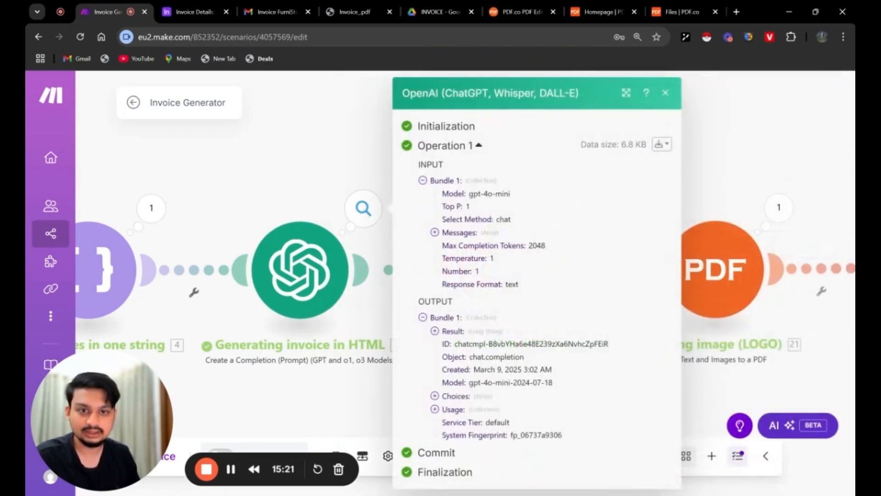
left_click(434, 331)
scroll(435, 276, "down", 3)
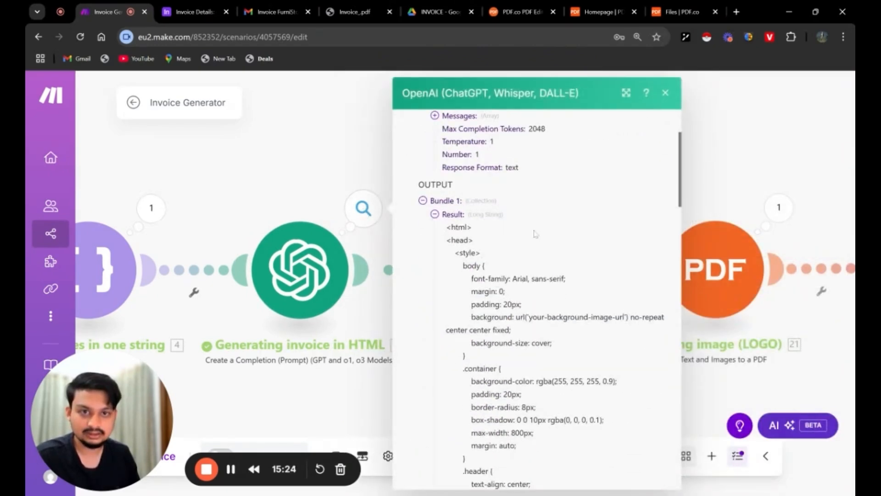
scroll(535, 234, "down", 10)
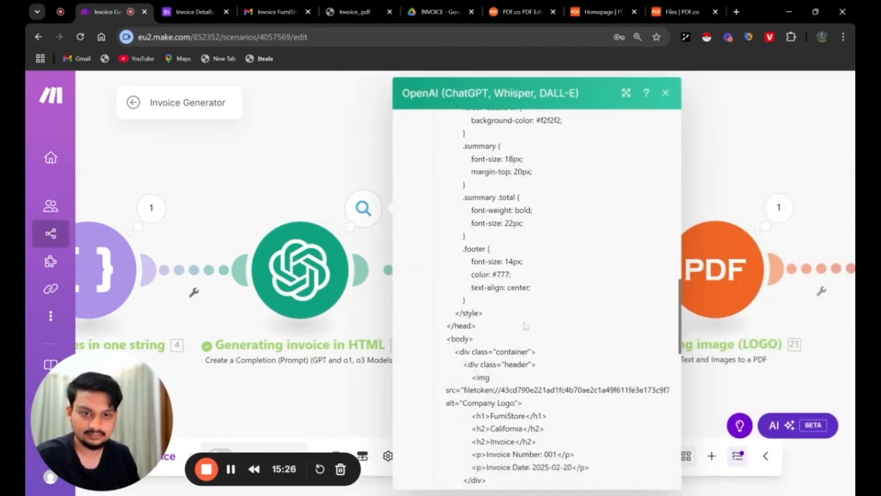
scroll(526, 325, "down", 15)
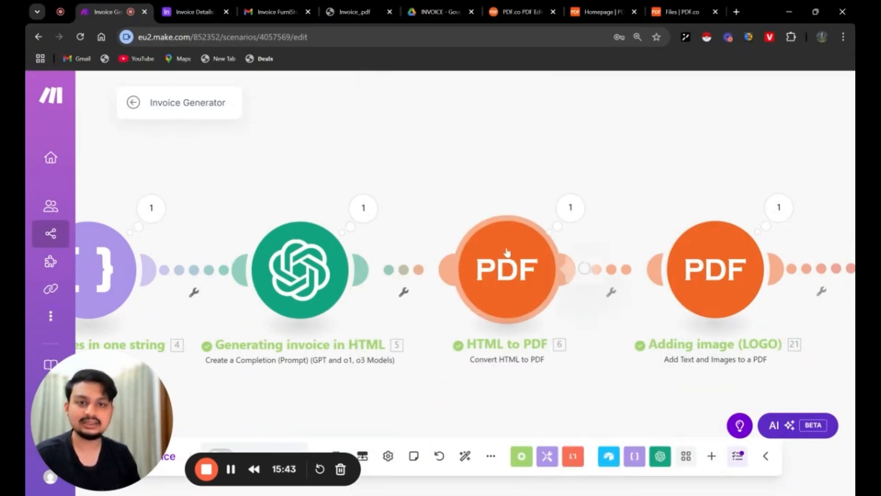
Step: Reopen the HTML to PDF module and review its convert options and Output File Name
left_click(533, 241)
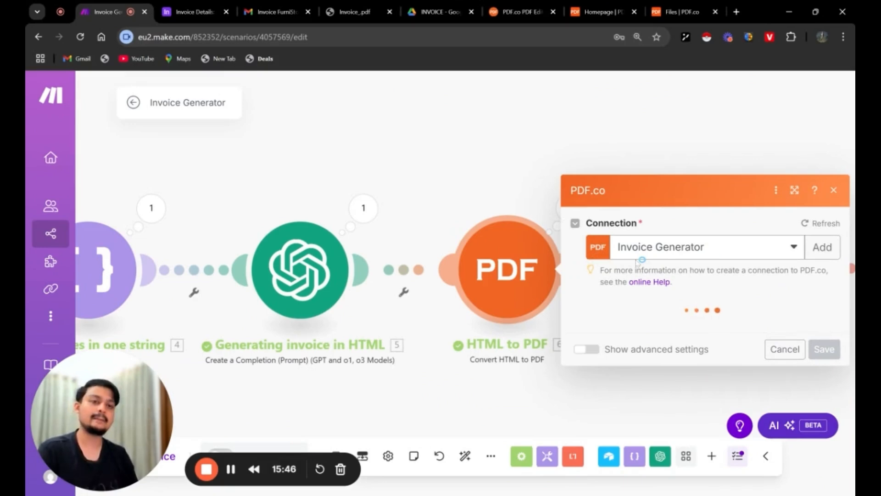
scroll(673, 299, "down", 3)
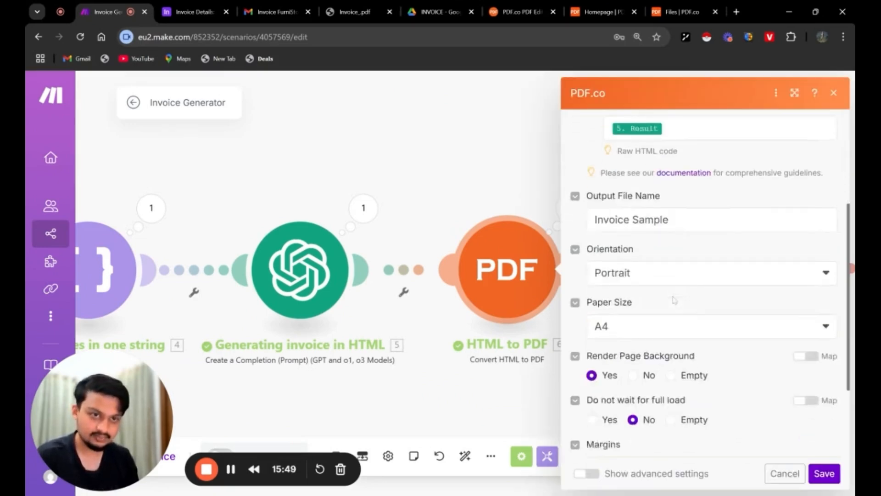
scroll(673, 299, "up", 3)
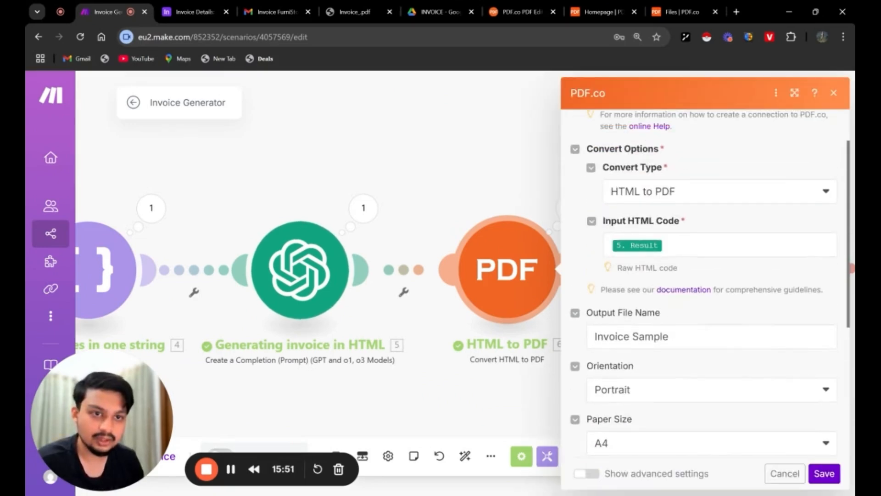
scroll(710, 283, "down", 2)
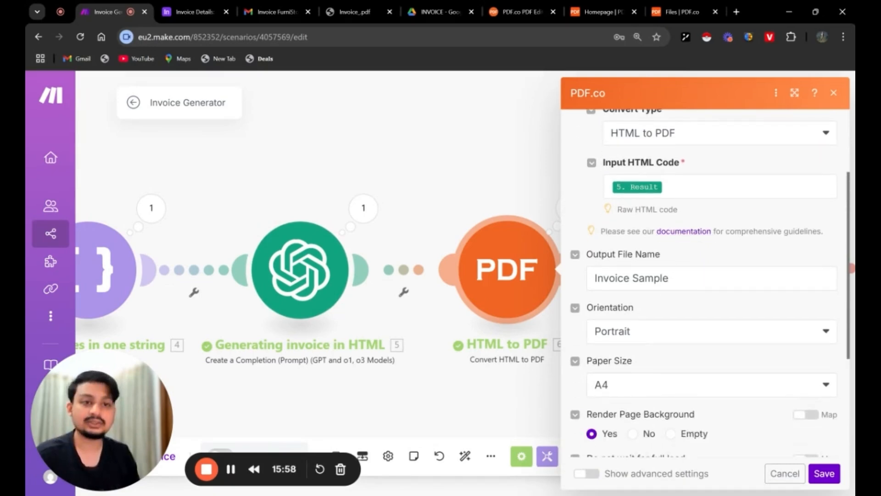
left_click(668, 278)
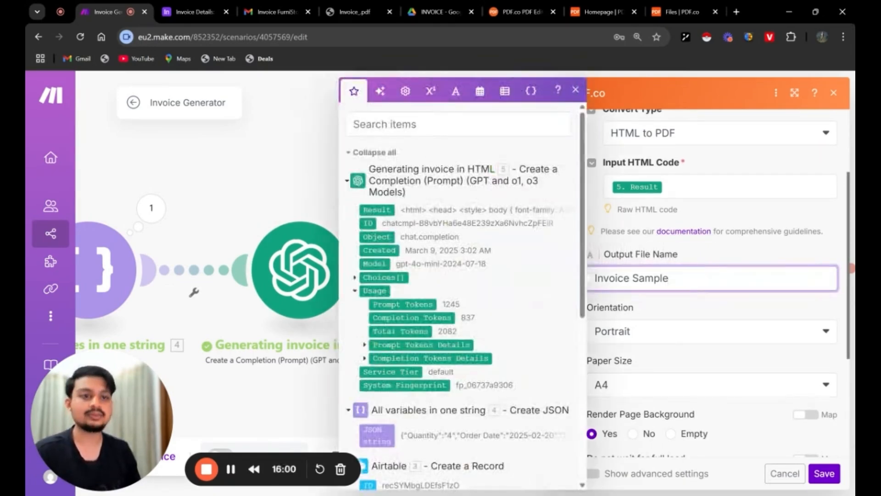
left_click(669, 303)
Step: Check the Orientation and Export Type choices of the HTML to PDF module, keep JSON Output, and close the settings
scroll(657, 319, "down", 2)
left_click(637, 214)
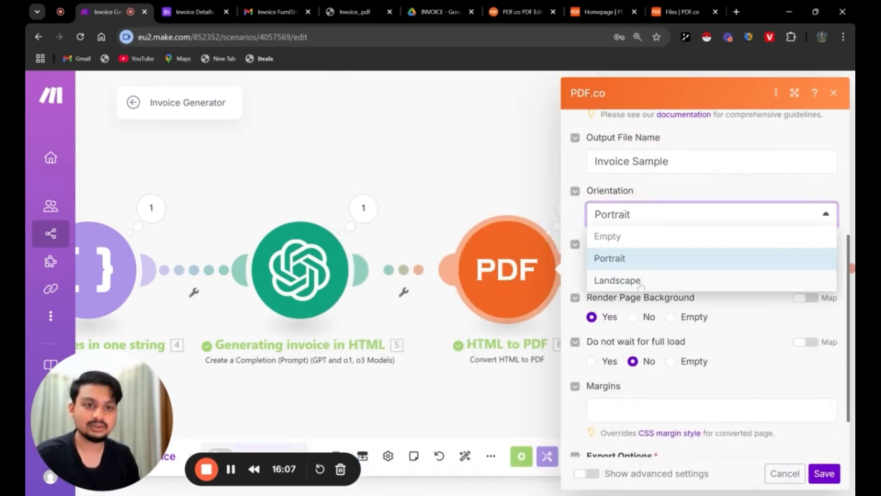
left_click(705, 227)
scroll(677, 272, "down", 1)
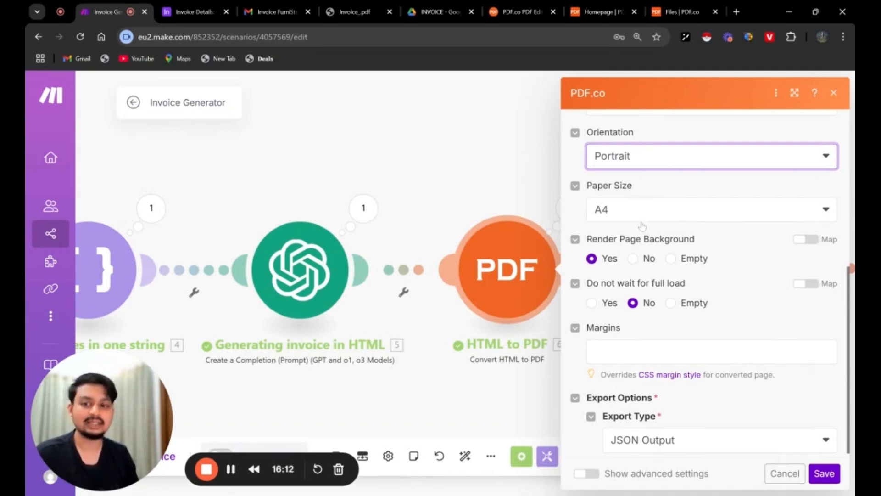
scroll(635, 243, "down", 1)
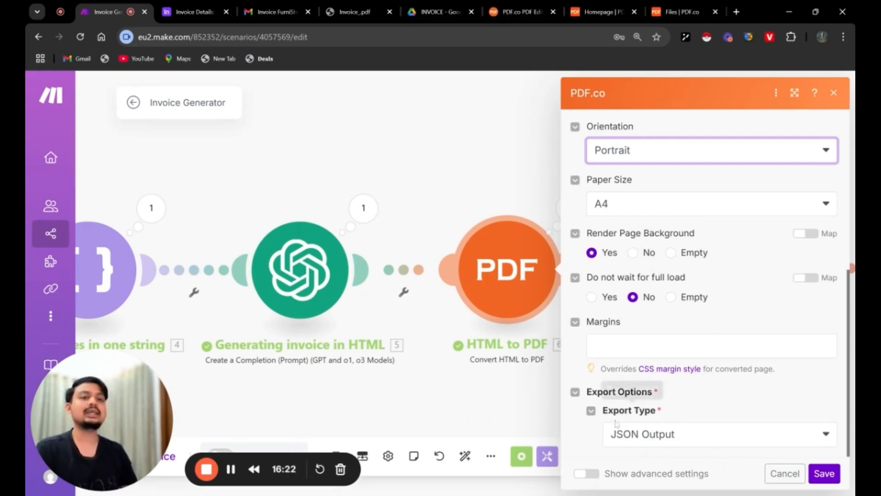
left_click(679, 433)
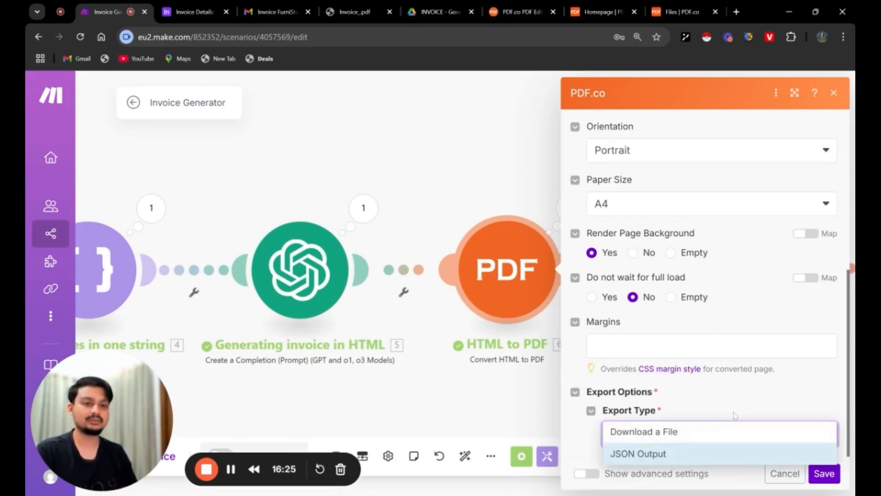
left_click(735, 453)
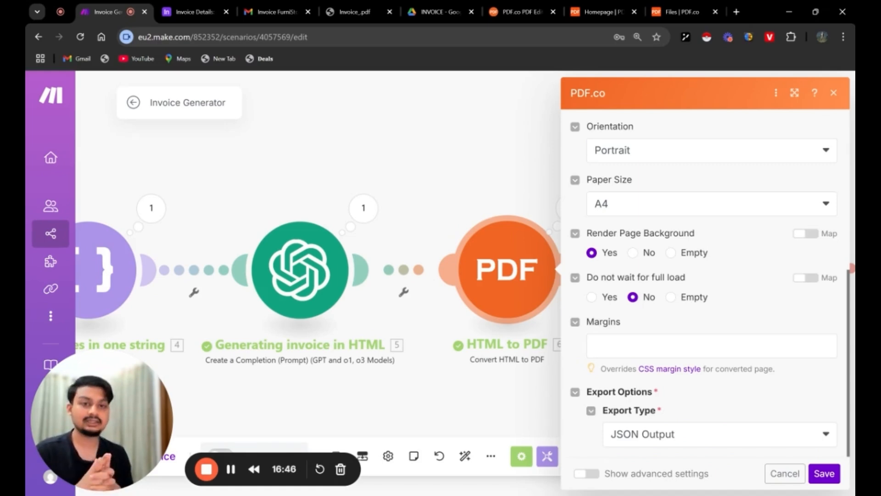
left_click(537, 192)
Step: Open the HTML to PDF module's run result, read its output bundle including the Url, and close it
left_click_drag(656, 203, 573, 200)
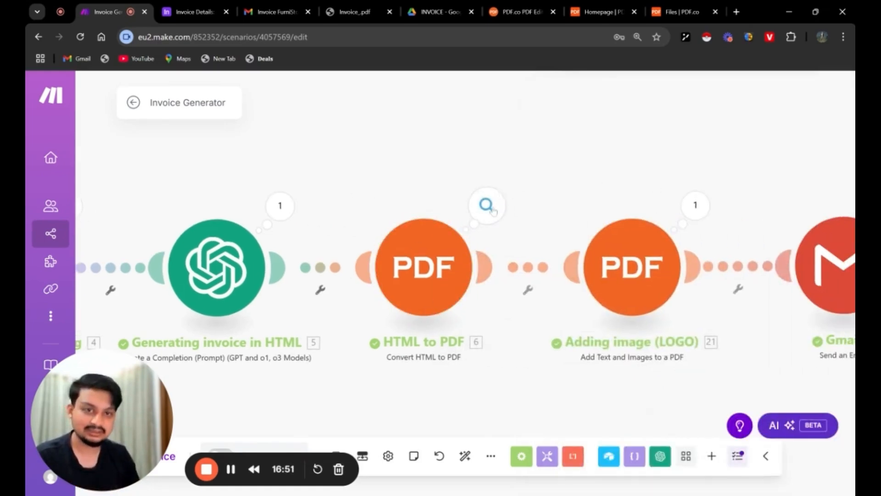
left_click(492, 209)
scroll(574, 207, "down", 1)
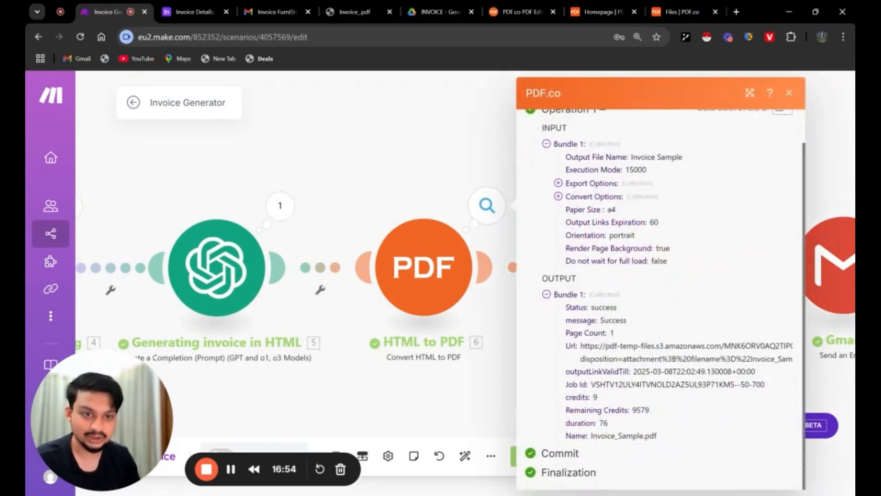
left_click(481, 159)
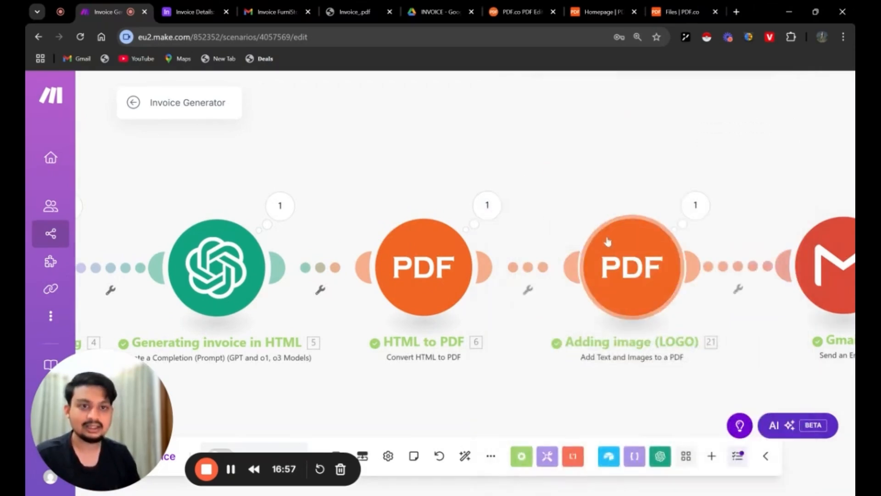
Step: Add a blank module above the flow, locate Add Text and Images to a PDF among the PDF.co modules, and delete the blank module
left_click(597, 306)
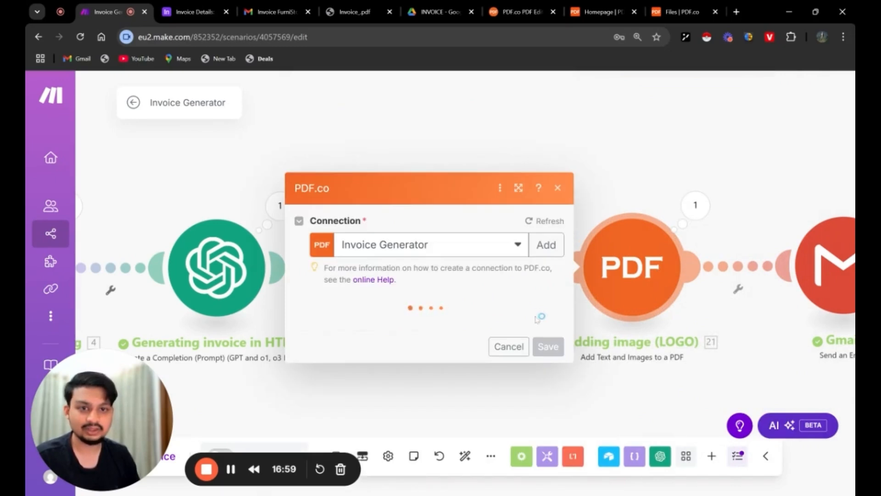
left_click(510, 347)
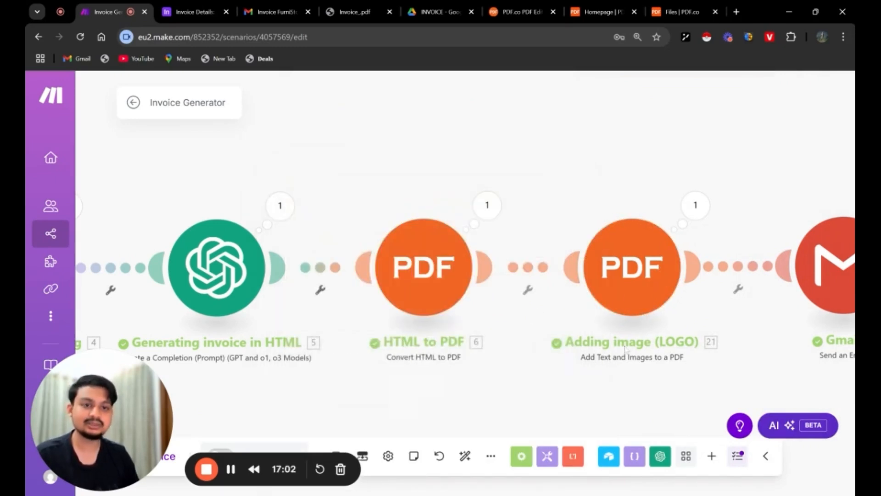
left_click_drag(682, 381, 600, 389)
right_click(502, 126)
left_click(553, 136)
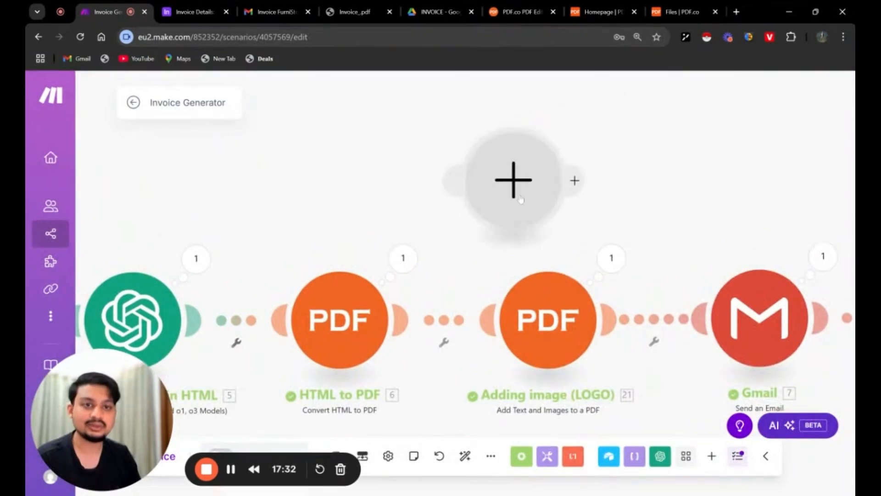
left_click(520, 199)
left_click(617, 240)
scroll(652, 239, "down", 3)
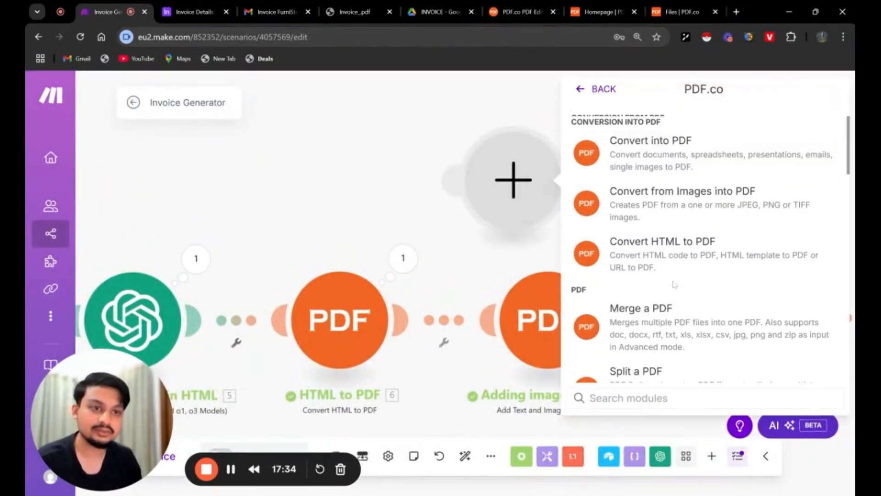
scroll(652, 252, "down", 5)
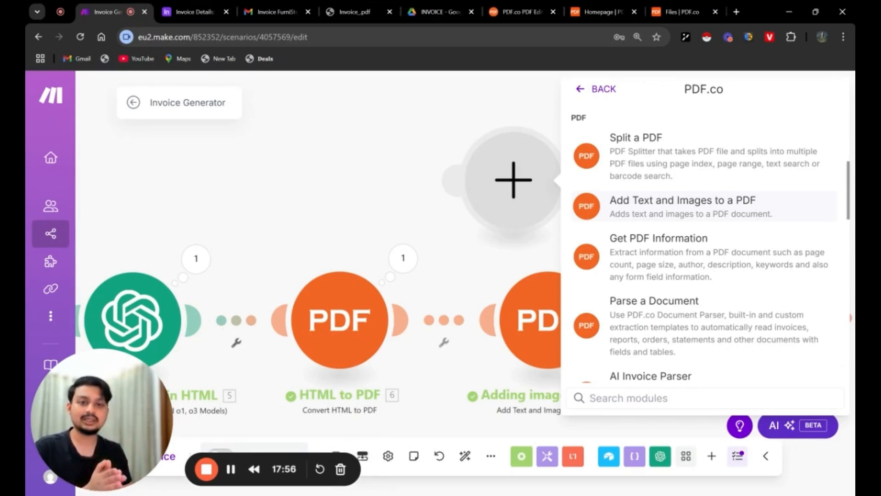
scroll(702, 206, "up", 2)
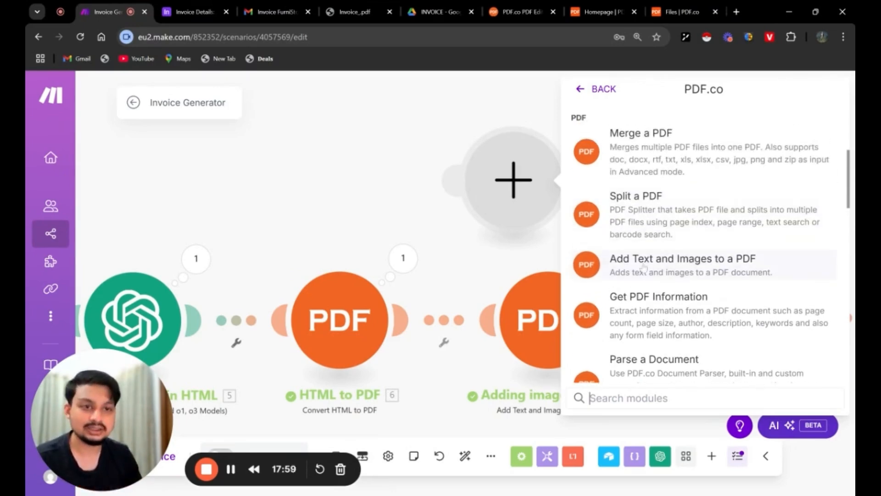
right_click(508, 195)
left_click(556, 226)
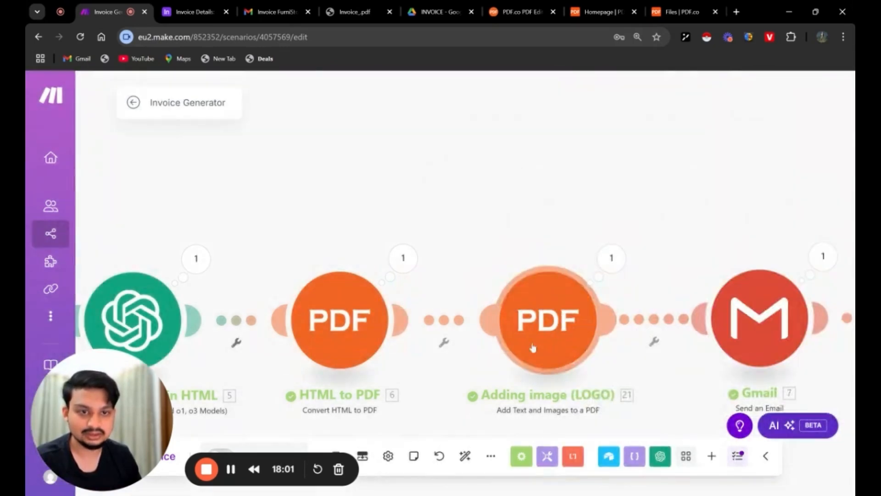
Step: Open the Adding image (LOGO) module and look through its import options, output file name and image parameters
left_click_drag(509, 201, 486, 115)
left_click(543, 256)
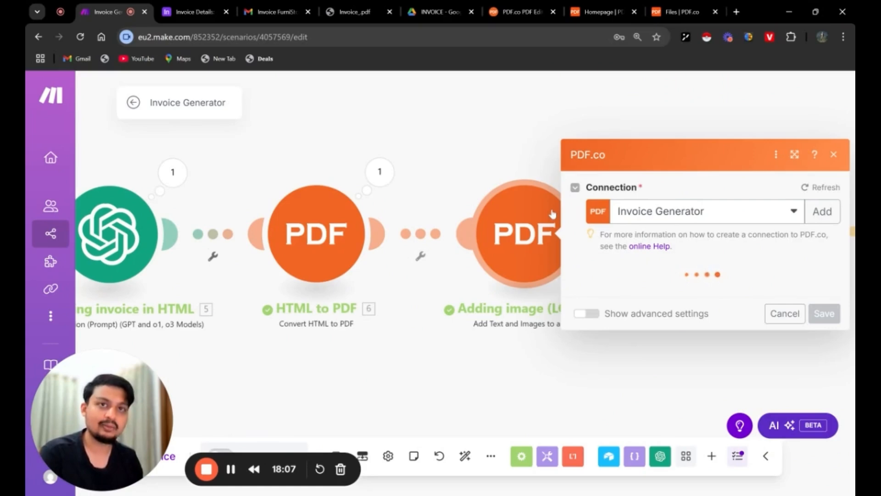
scroll(676, 319, "down", 6)
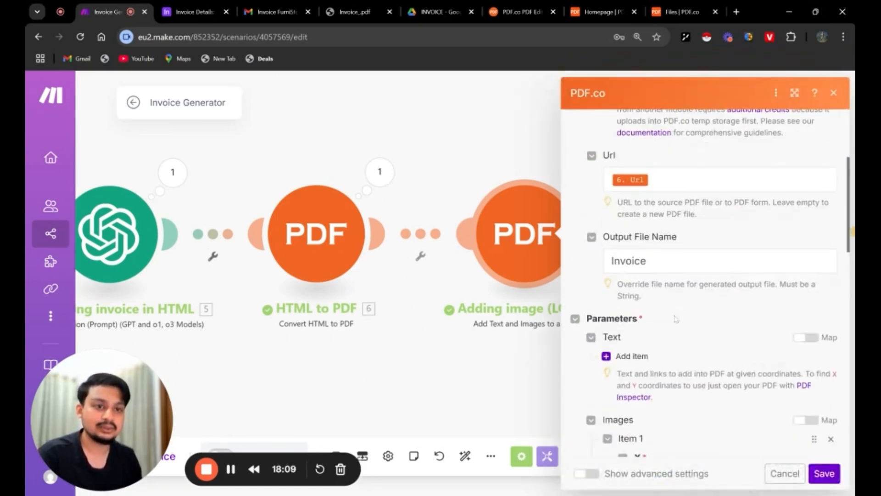
scroll(676, 320, "down", 2)
scroll(676, 320, "down", 5)
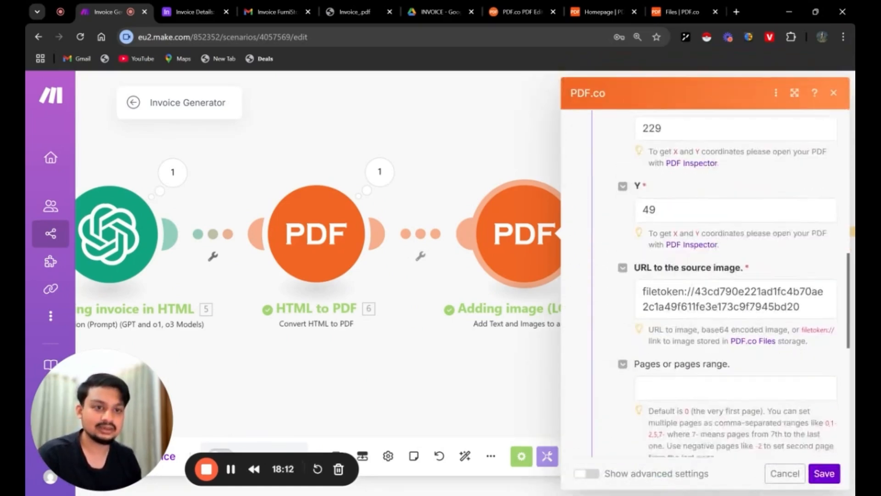
scroll(706, 298, "down", 2)
scroll(707, 298, "up", 12)
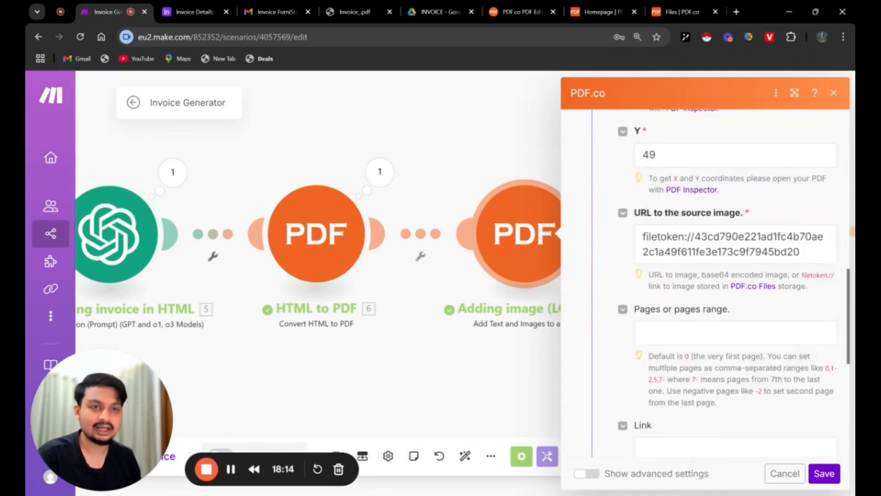
scroll(707, 282, "up", 2)
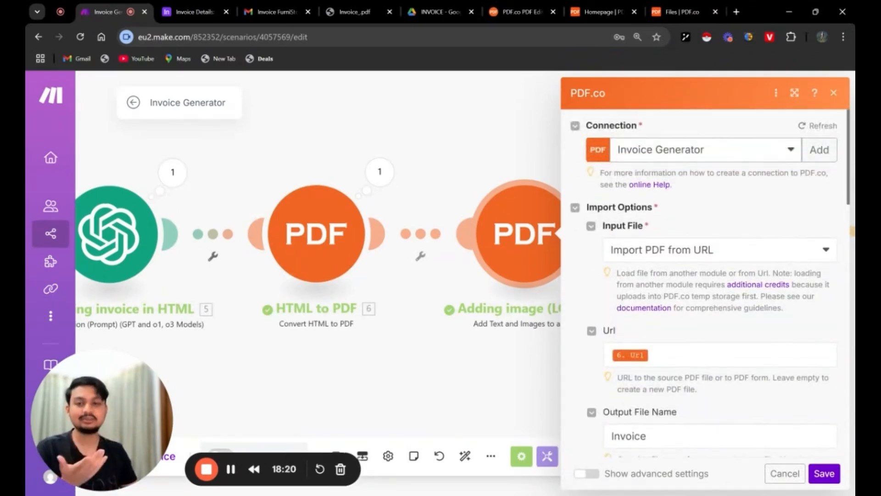
scroll(673, 322, "down", 2)
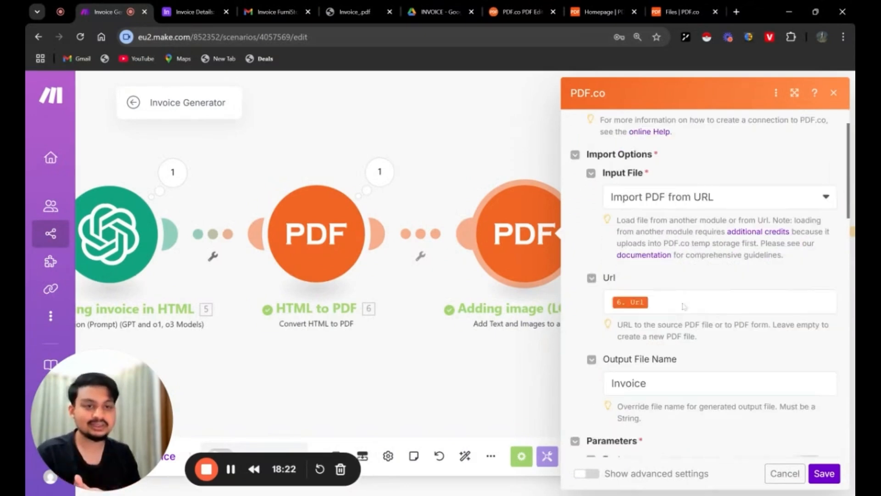
scroll(684, 306, "up", 2)
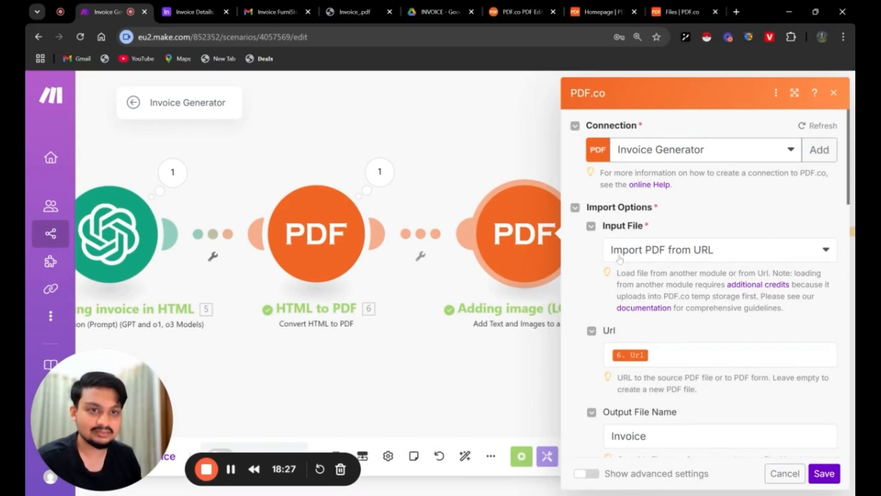
Step: Check the Input File choices and the HTML to PDF output mapped into the Url field, and close the mapping list
left_click(697, 257)
left_click(686, 255)
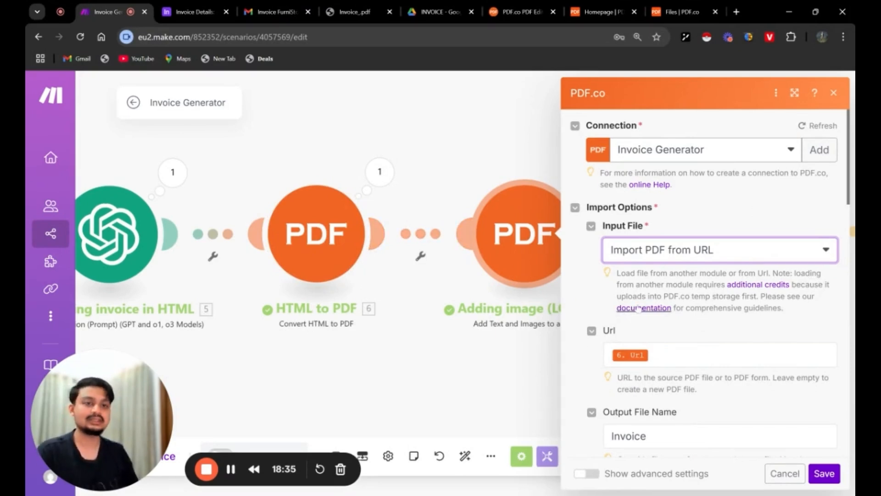
scroll(704, 281, "down", 1)
left_click(645, 299)
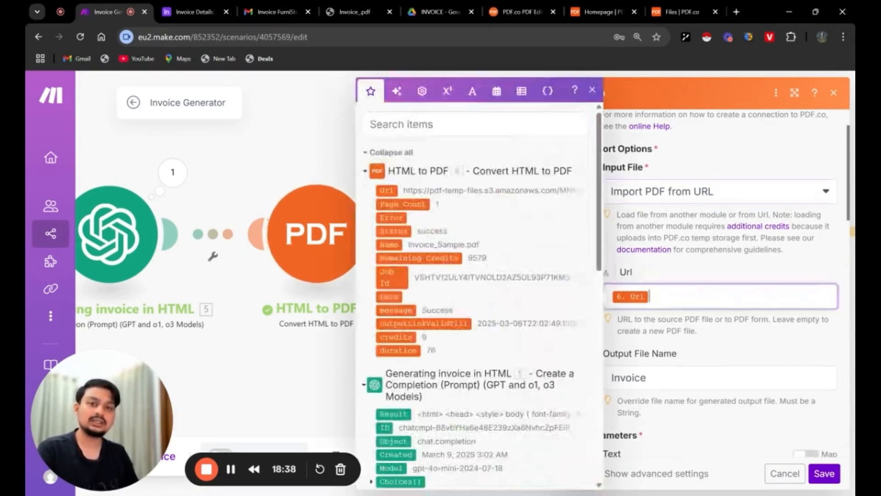
left_click(387, 190)
key("BackSpace")
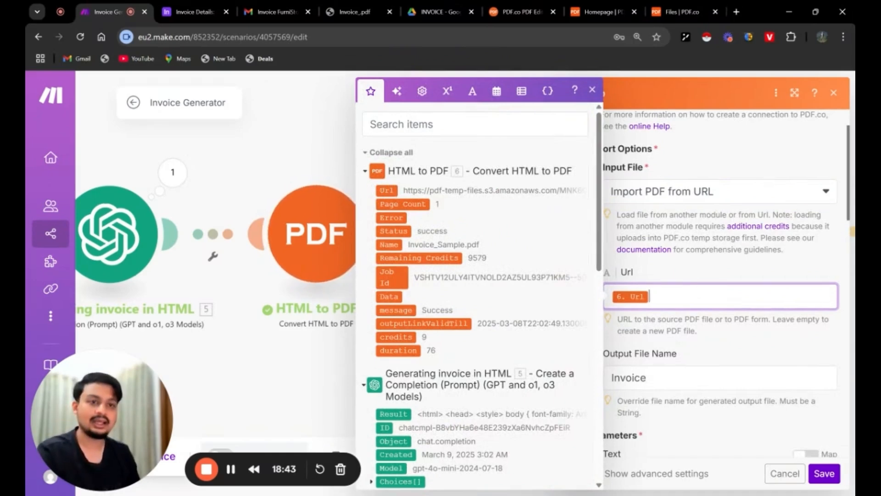
left_click(706, 351)
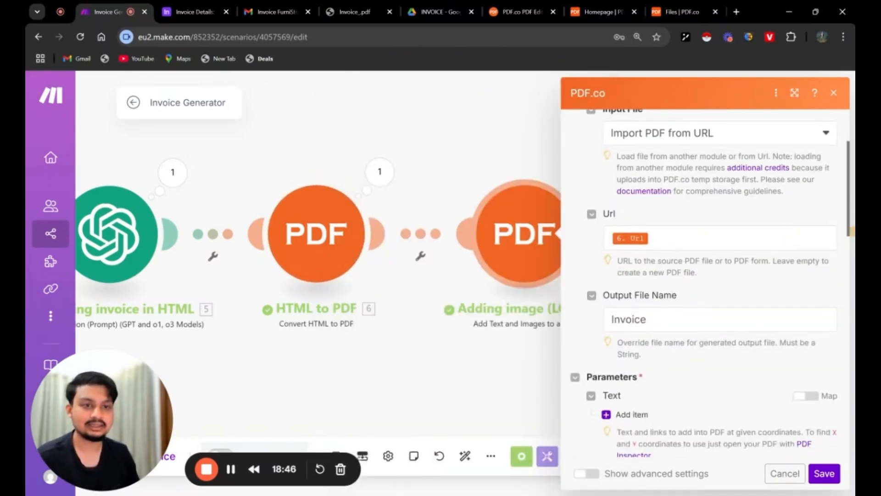
Step: Examine Images Item 1 in the Adding image (LOGO) module, including its X and Y coordinates and source image URL
scroll(704, 283, "down", 5)
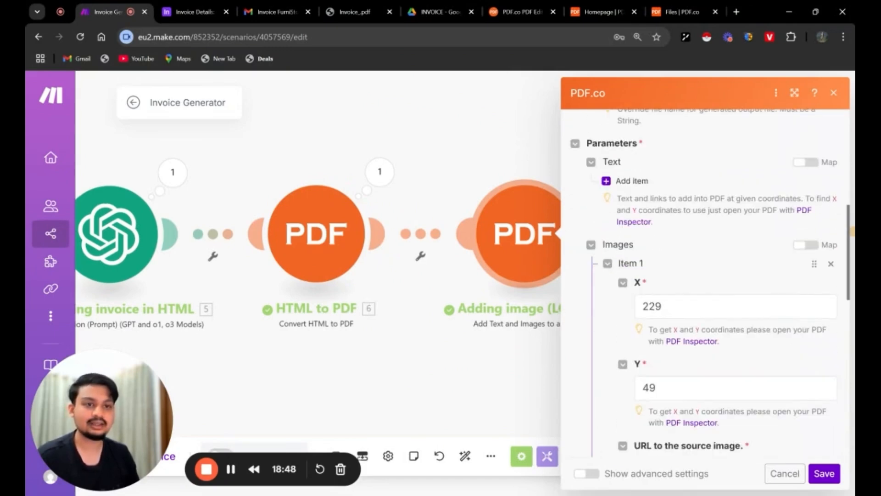
scroll(680, 350, "down", 1)
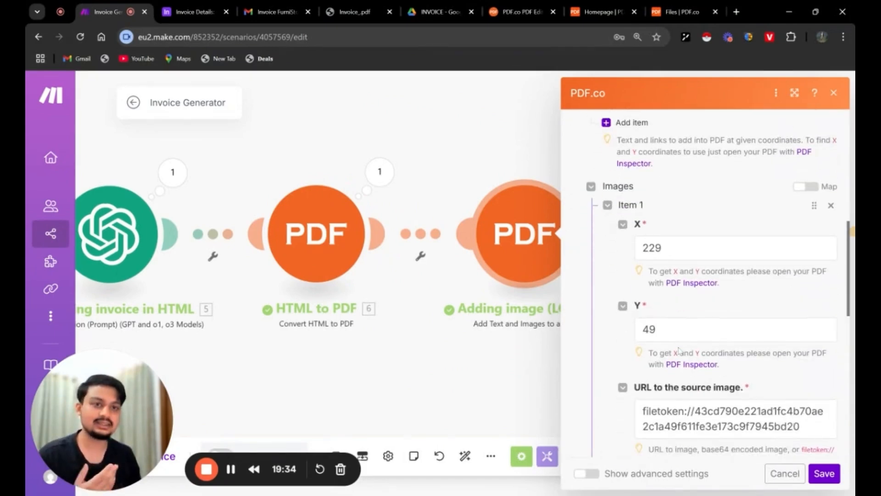
scroll(679, 350, "down", 1)
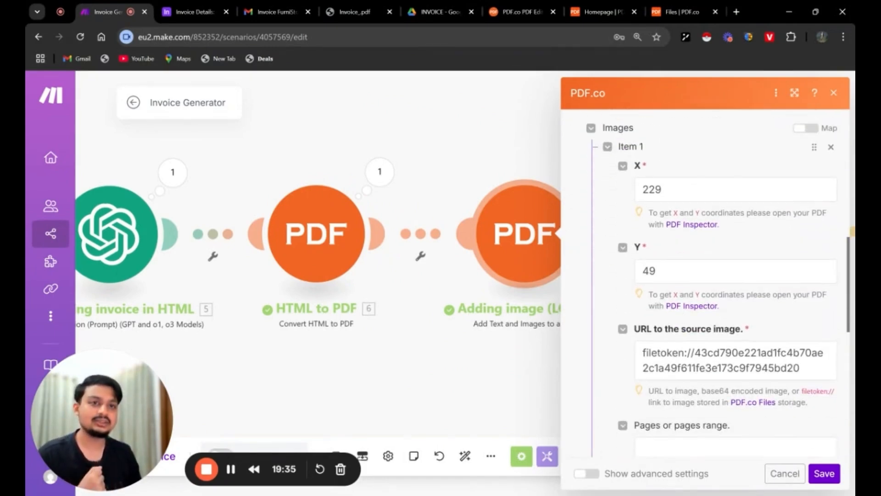
scroll(757, 246, "down", 2)
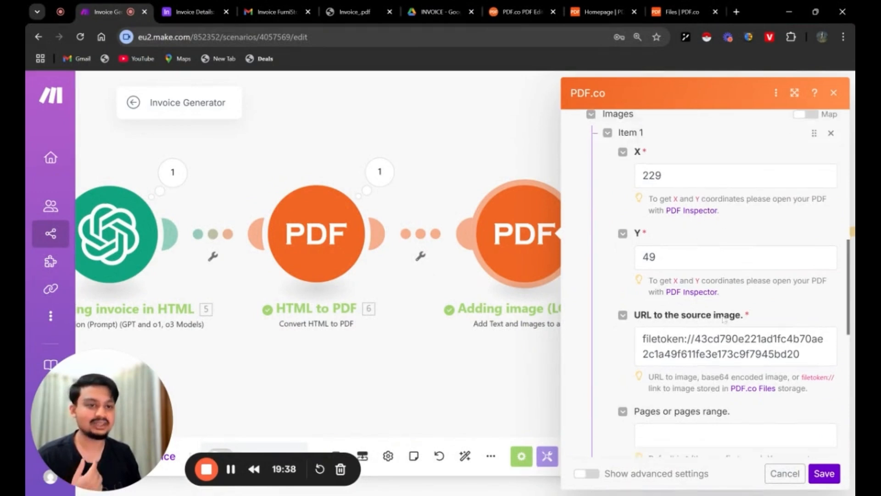
Step: Check the logo's width and height settings, and preview the stored FurniStore_20_1_.png in the PDF.co Files storage
scroll(734, 275, "down", 4)
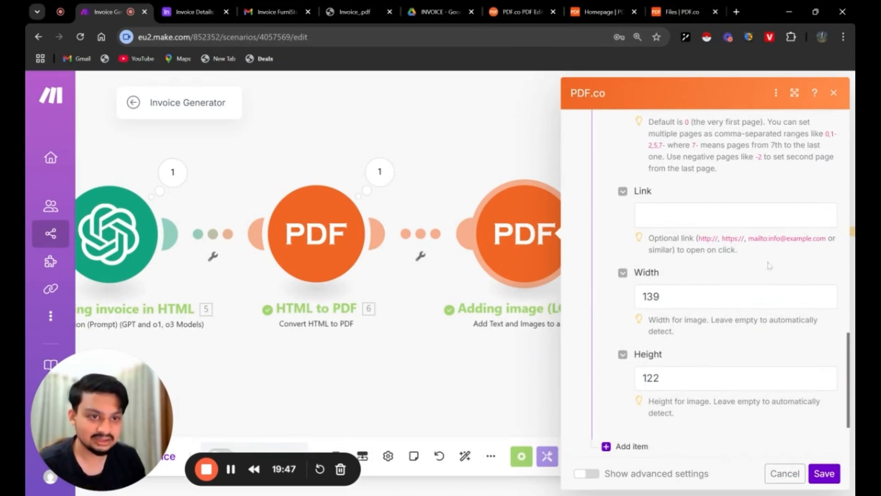
scroll(704, 362, "up", 4)
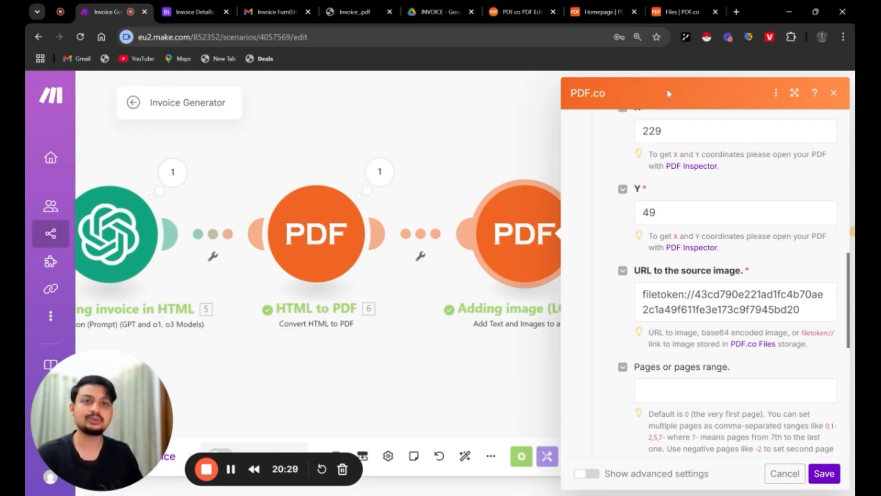
left_click(673, 10)
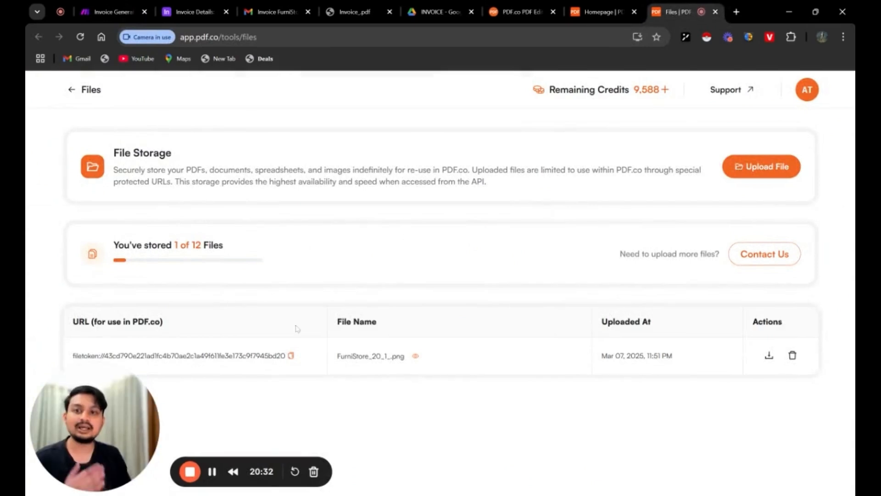
left_click(415, 356)
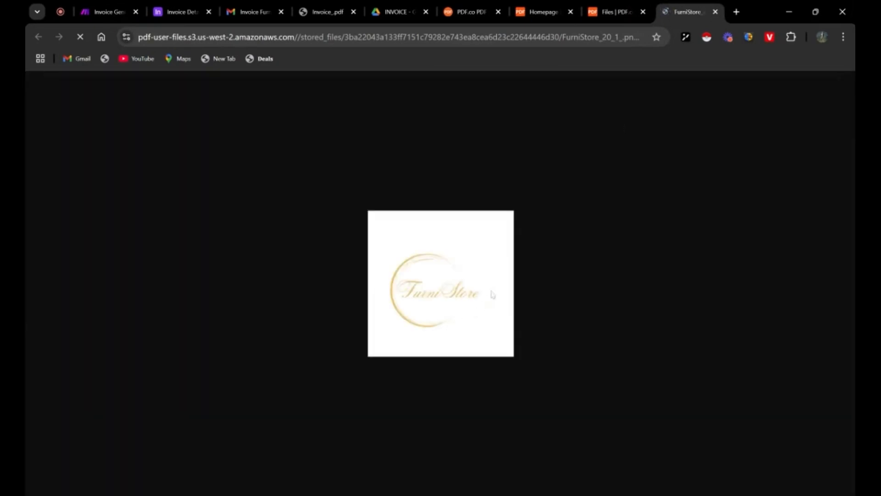
left_click(715, 12)
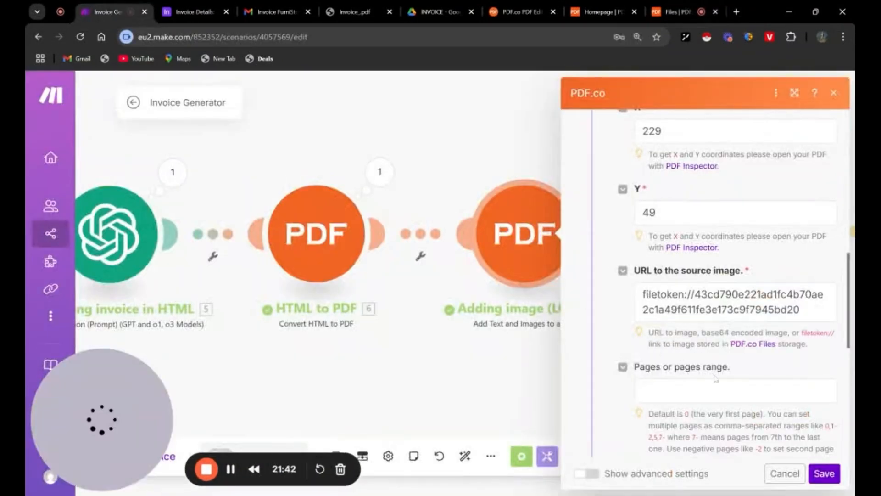
Step: Review the X and Y coordinates, source image URL, width and height of Images Item 1 in the PDF.co module
scroll(705, 276, "up", 3)
scroll(705, 275, "down", 1)
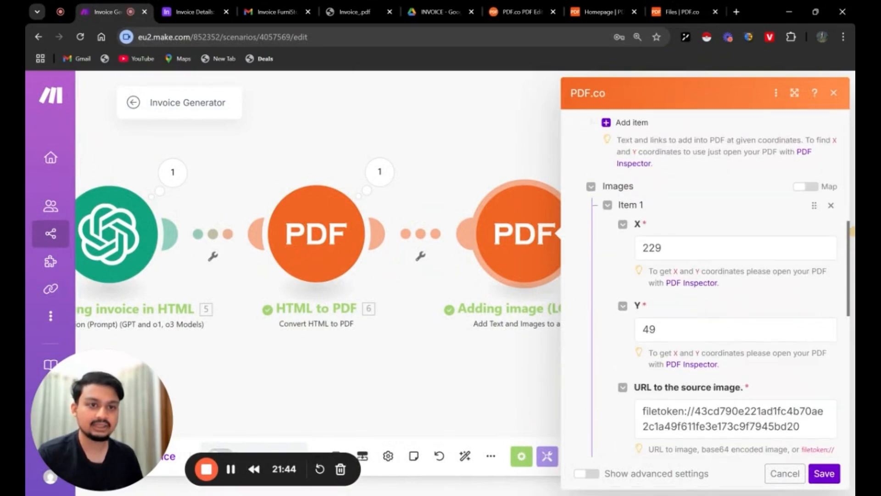
scroll(705, 276, "down", 10)
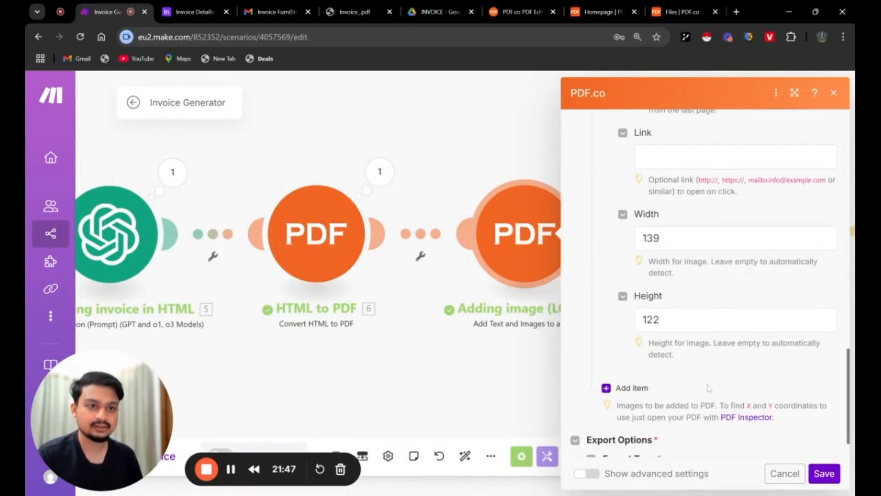
scroll(681, 362, "up", 8)
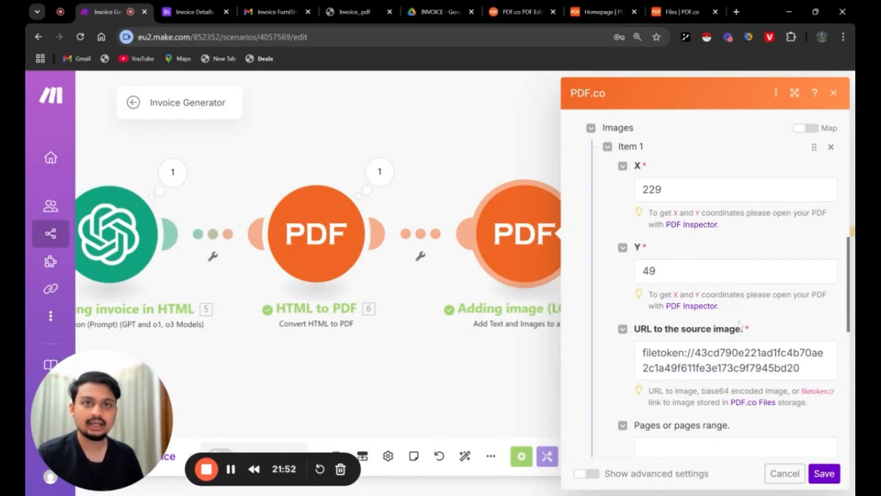
Step: In the PDF.co PDF/Edit/Add Helper, enlarge the sample invoice to 200% and outline the Company Logo placeholder, about 137 by 114, to get its coordinates
left_click(529, 12)
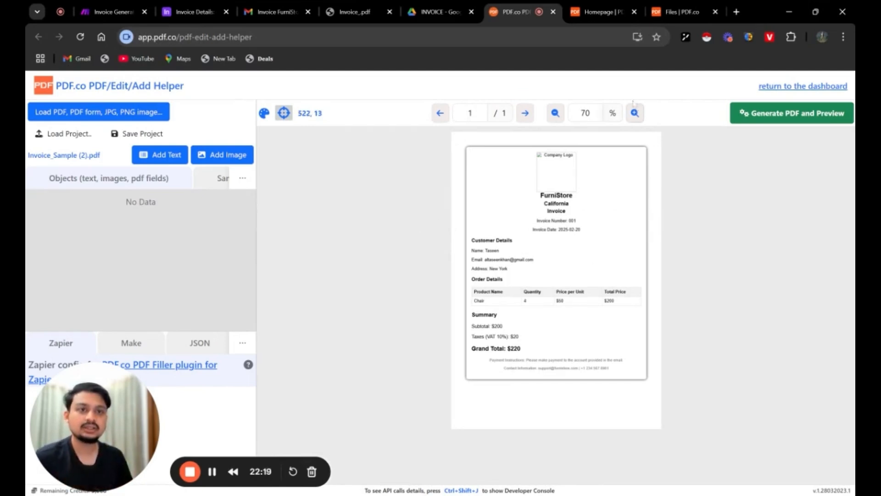
left_click(635, 113)
left_click(635, 113)
left_click(635, 113)
left_click(634, 113)
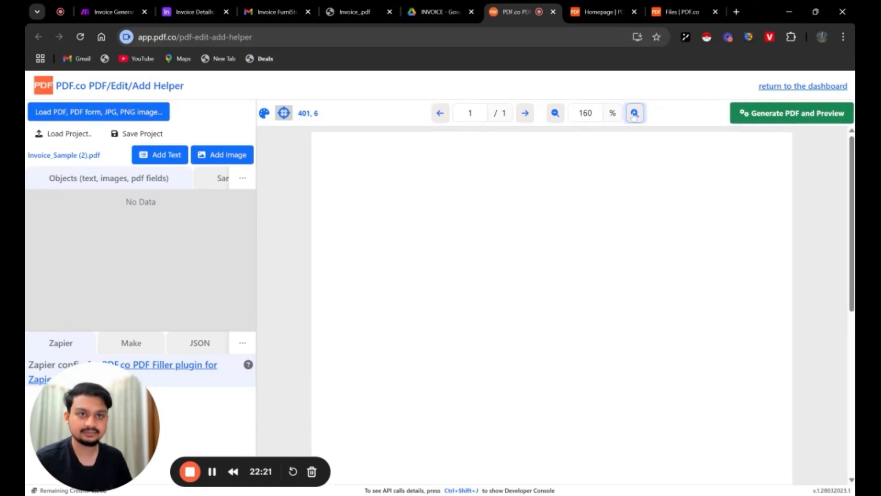
left_click(634, 114)
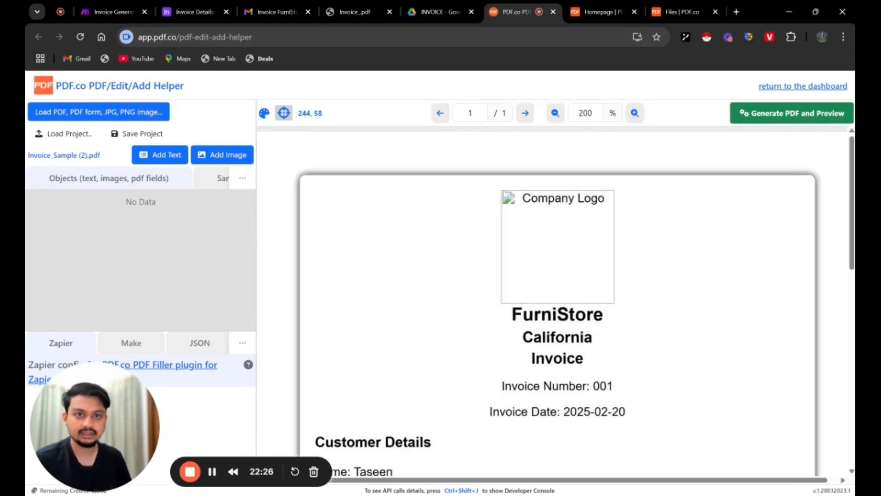
left_click_drag(496, 192, 631, 309)
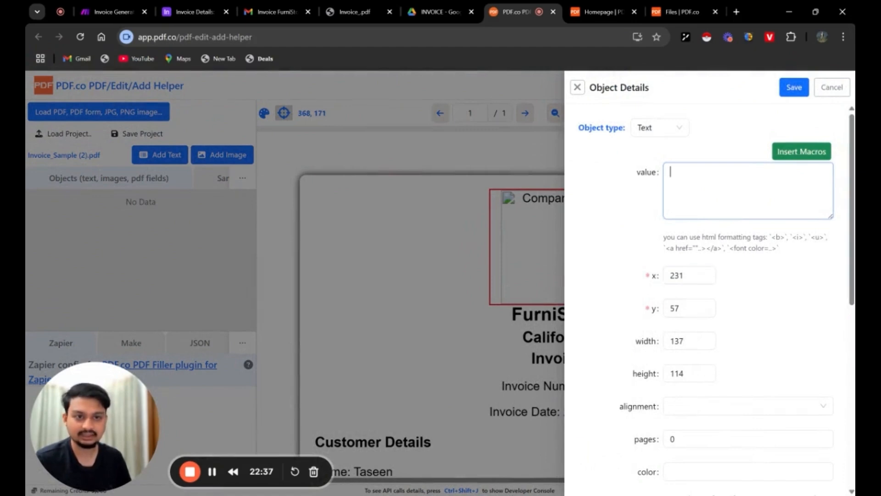
scroll(641, 301, "down", 1)
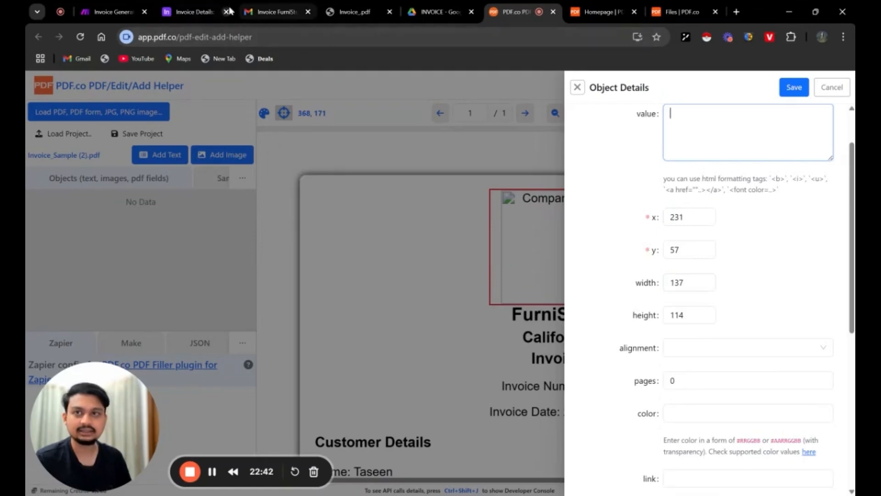
Step: Return to the Make scenario, check the logo image's position and size settings, and save the Adding image (LOGO) module
left_click(111, 12)
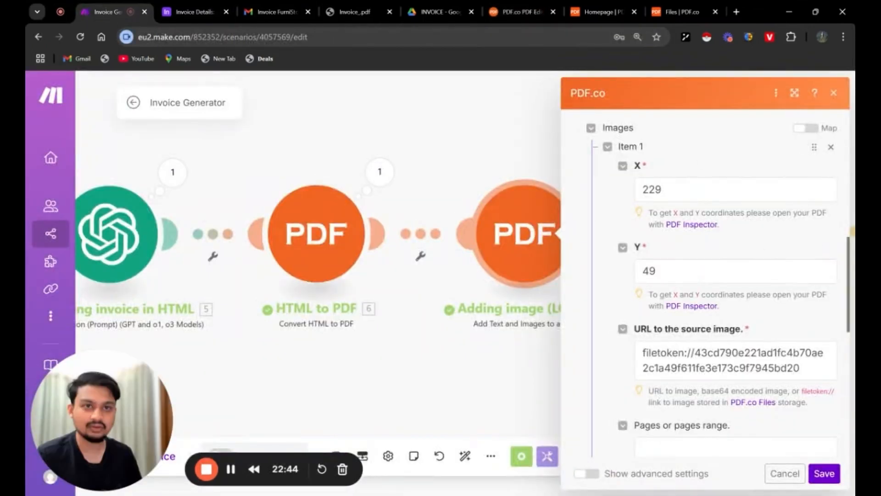
scroll(705, 341, "down", 6)
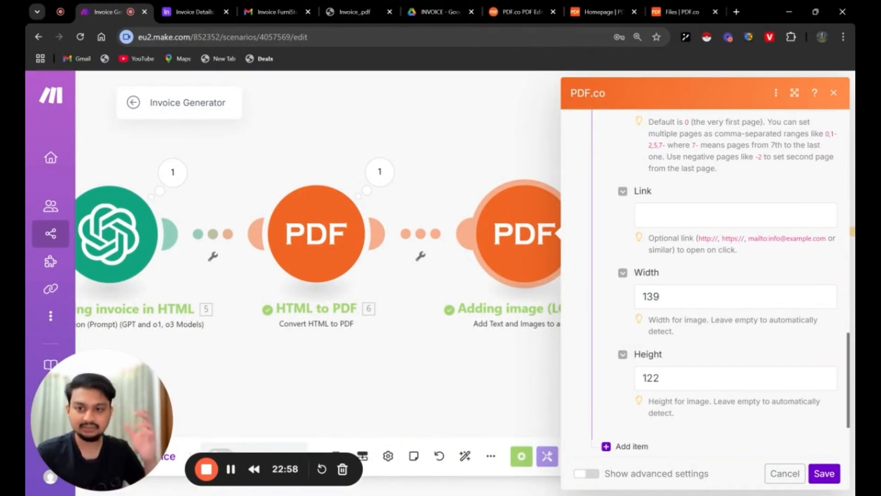
left_click(824, 473)
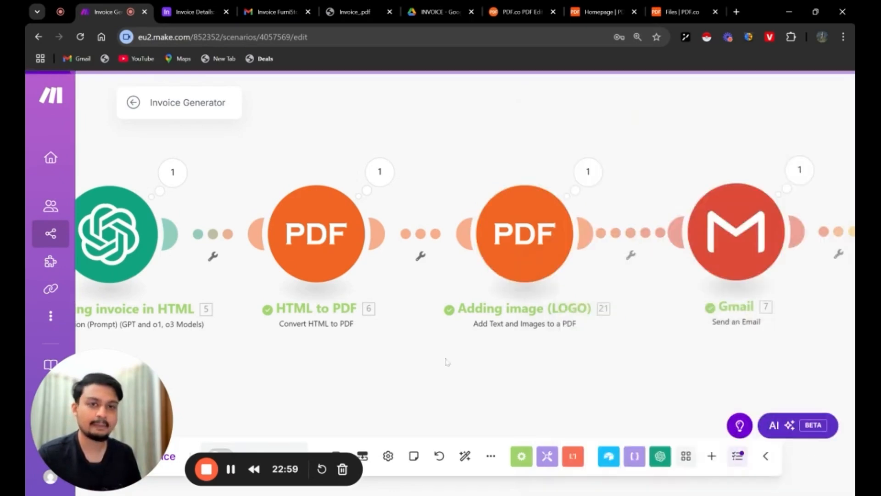
Step: Open the Gmail module, examine its recipient mapping and subject, and compare them with the received Invoice FurniStore email
scroll(443, 341, "down", 1)
left_click_drag(578, 343, 531, 355)
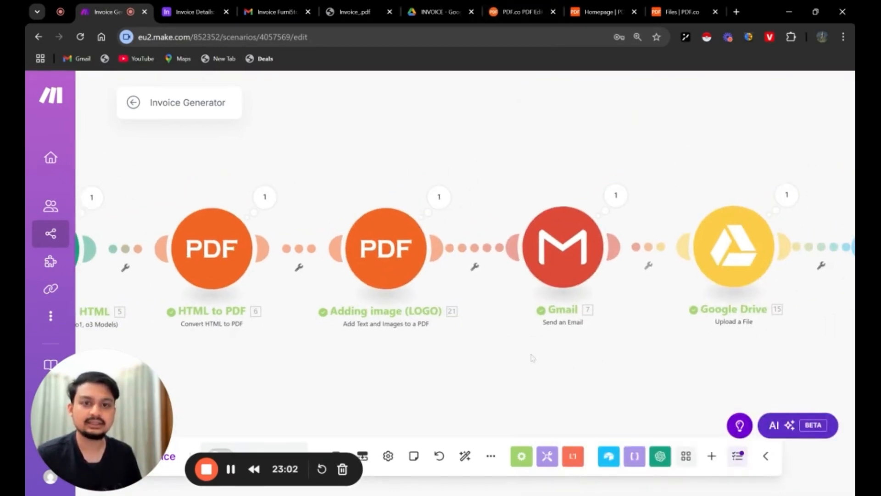
left_click(580, 236)
left_click(292, 286)
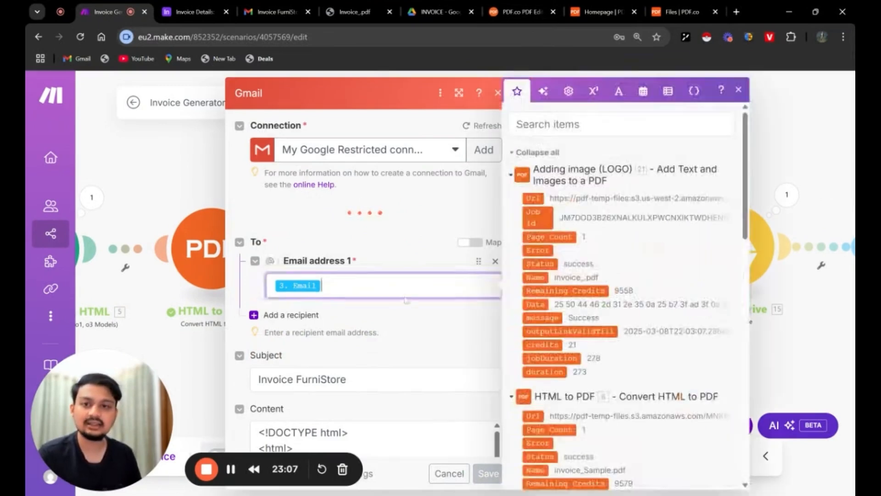
scroll(550, 261, "down", 10)
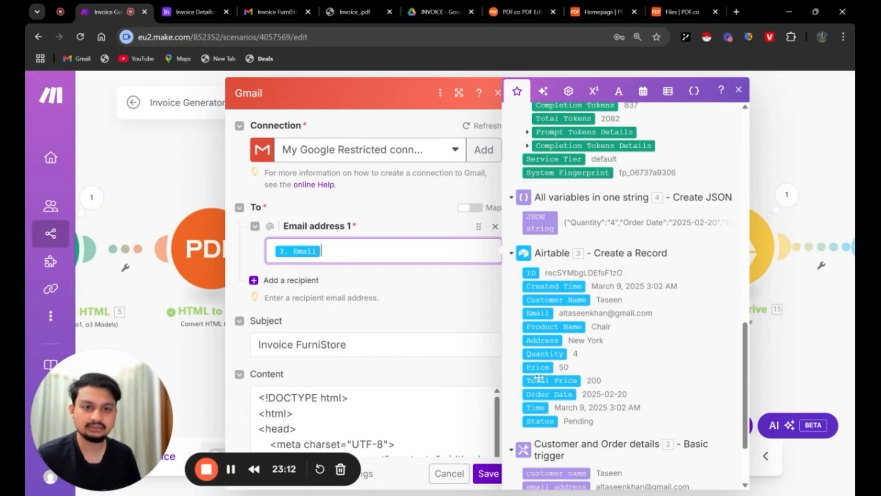
scroll(367, 321, "down", 3)
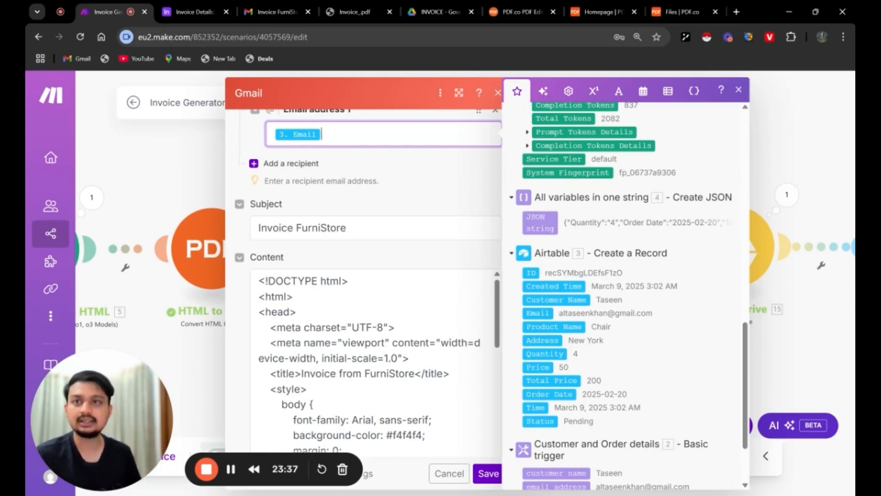
left_click(277, 17)
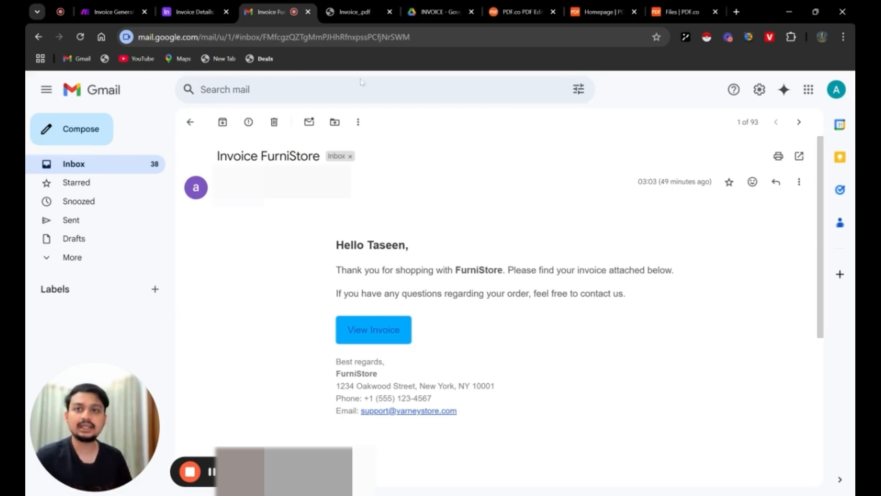
left_click(87, 12)
Step: Look through the HTML email content and trace the Customer Name mapping to the Airtable record data
scroll(375, 363, "down", 2)
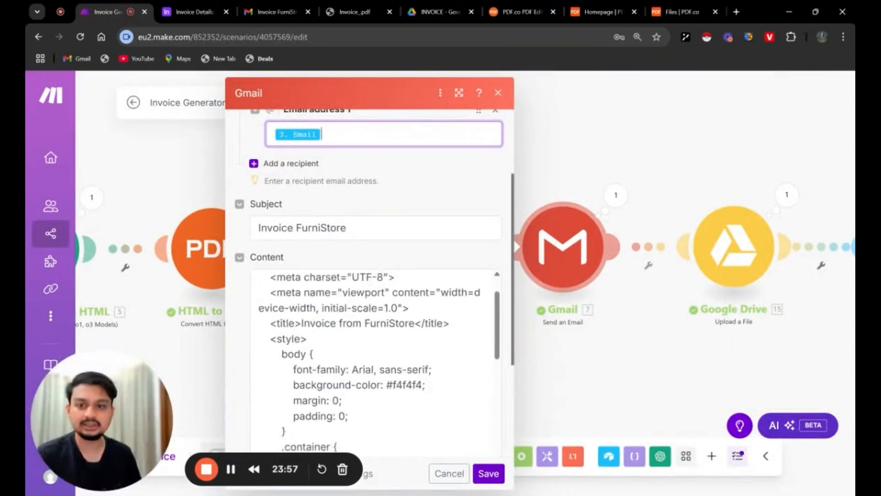
scroll(376, 362, "up", 2)
scroll(375, 362, "down", 8)
scroll(378, 312, "down", 6)
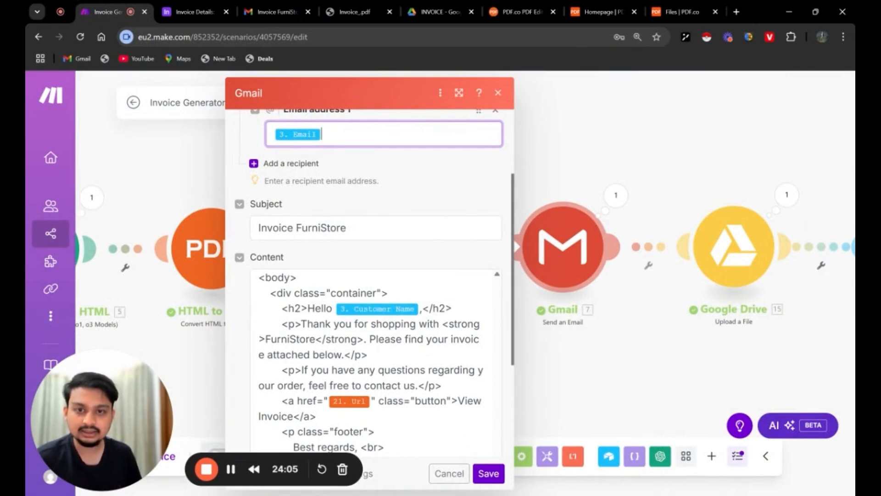
left_click(420, 309)
scroll(544, 328, "down", 15)
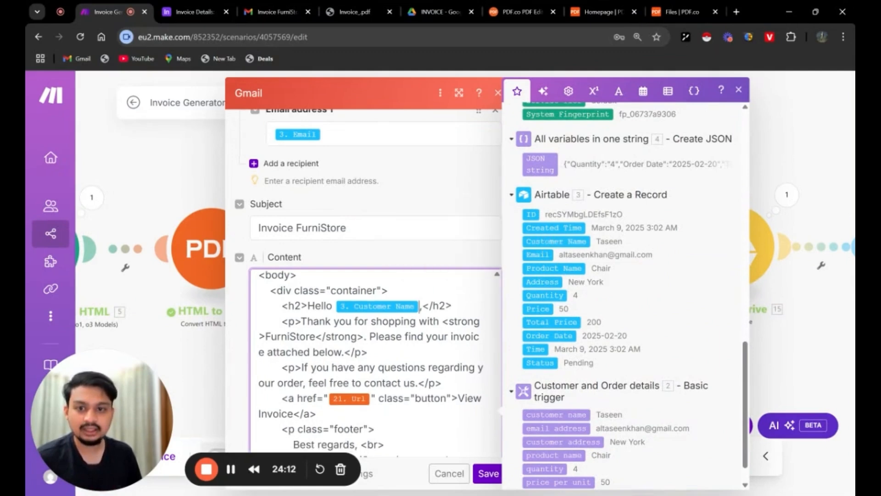
scroll(375, 362, "down", 2)
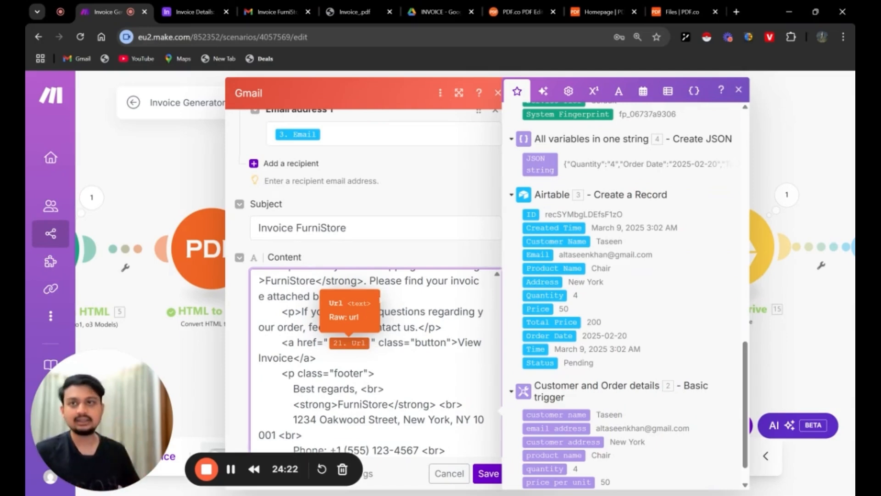
Step: Look at the View Invoice button in the received email and highlight its link code in the Gmail module's content
left_click(275, 11)
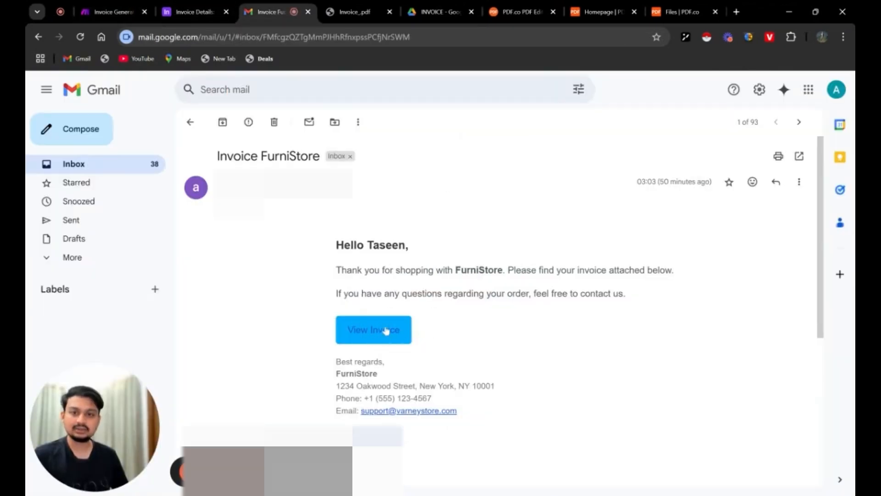
left_click(114, 11)
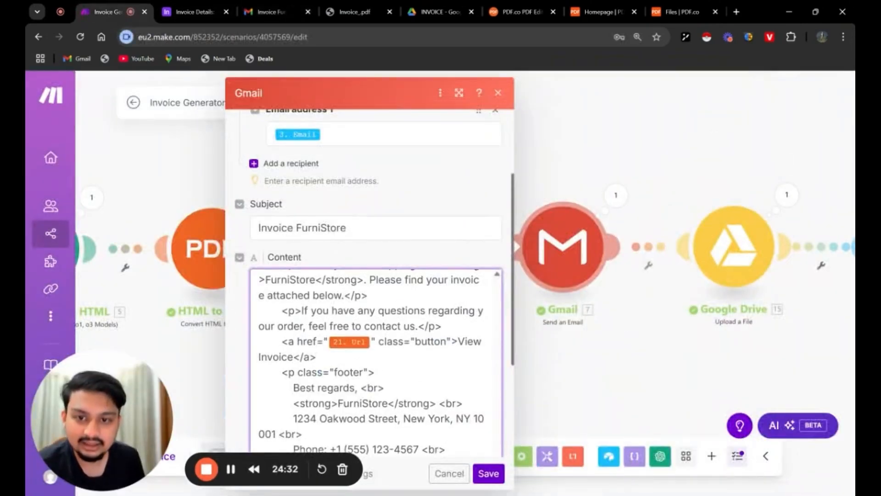
left_click_drag(281, 341, 384, 388)
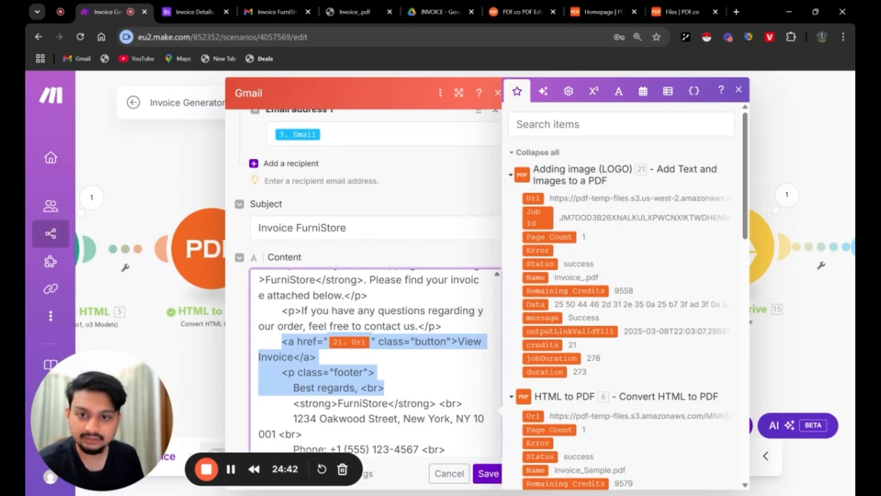
left_click(303, 433)
Step: Examine the .button style rules in the email's HTML, highlighting the sky blue background color
scroll(375, 362, "up", 10)
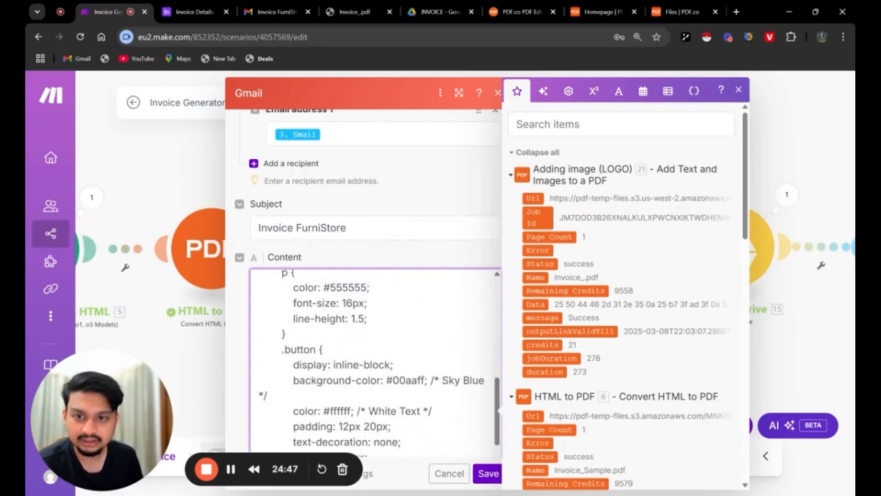
left_click_drag(278, 349, 267, 395)
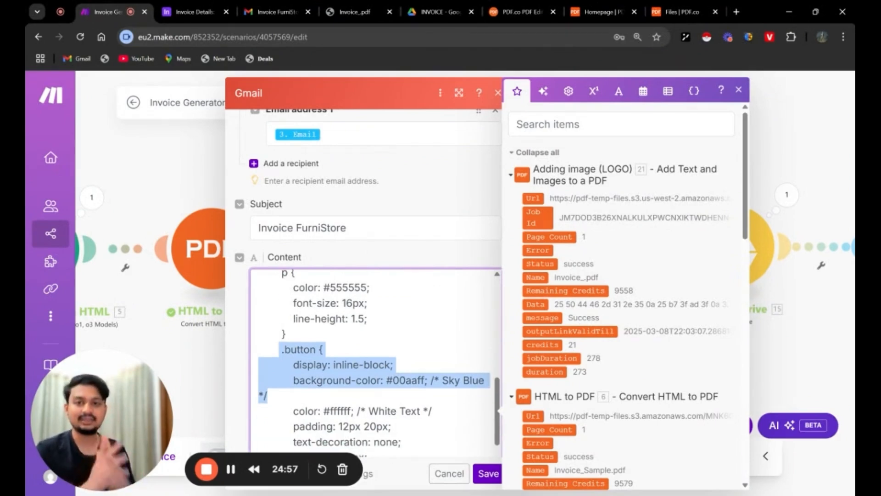
scroll(393, 312, "up", 10)
scroll(393, 312, "down", 6)
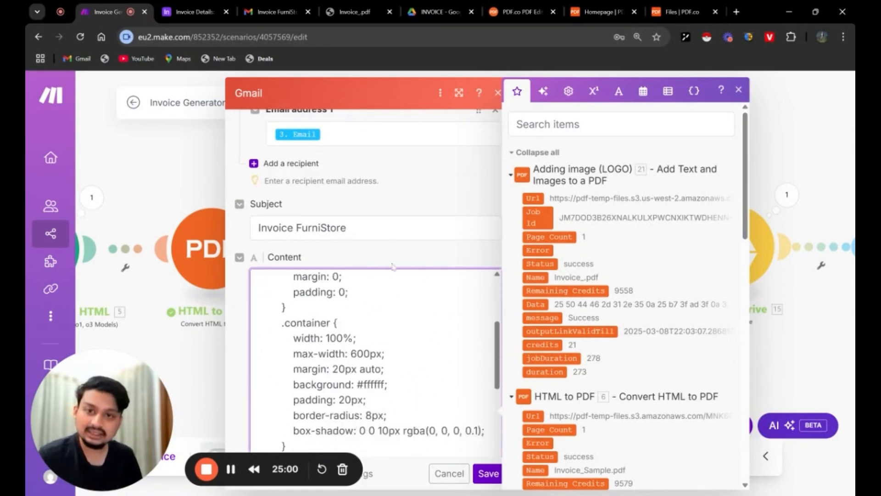
scroll(393, 266, "down", 8)
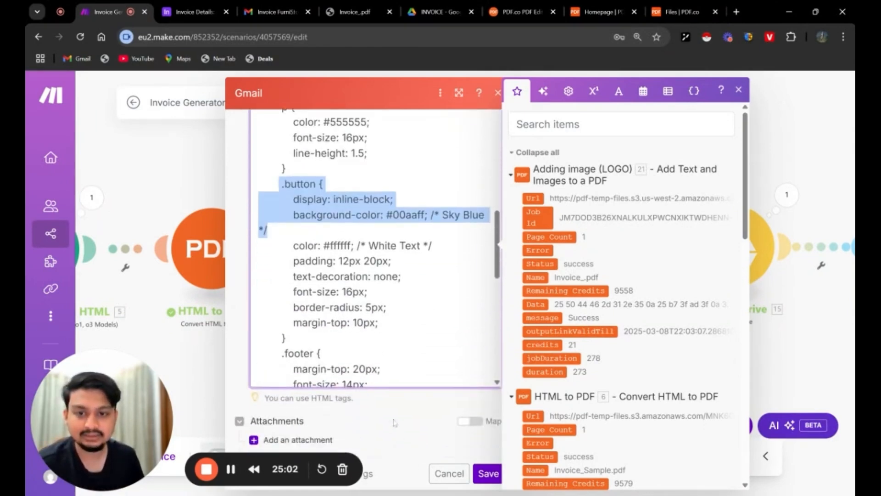
Step: Insert the Url output of Adding image (LOGO) into the href of the View Invoice link in the email content
scroll(393, 266, "up", 10)
scroll(393, 266, "down", 15)
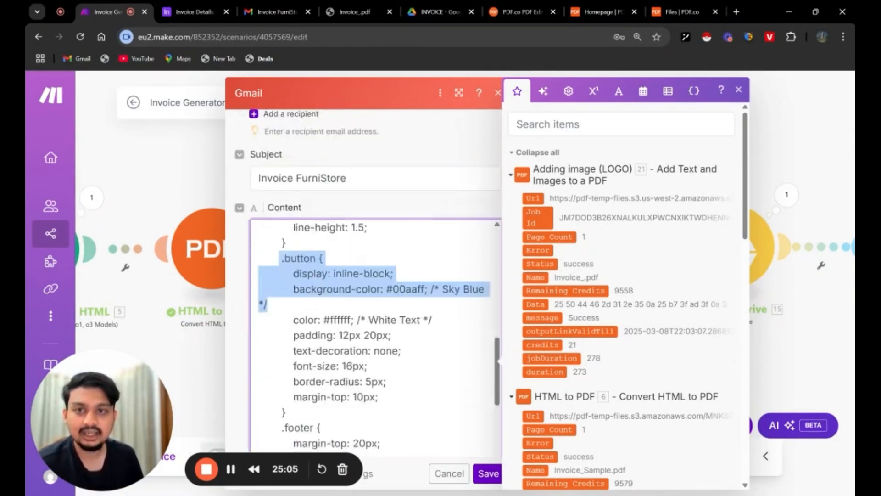
scroll(376, 335, "up", 2)
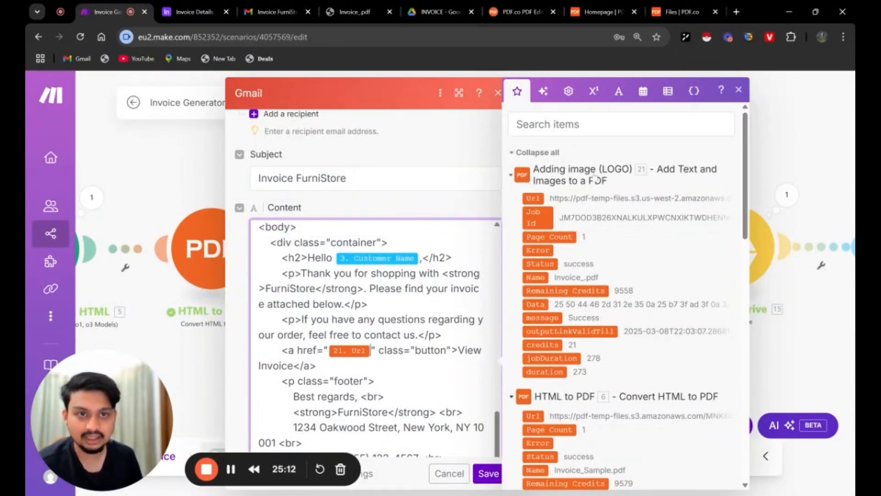
left_click(533, 198)
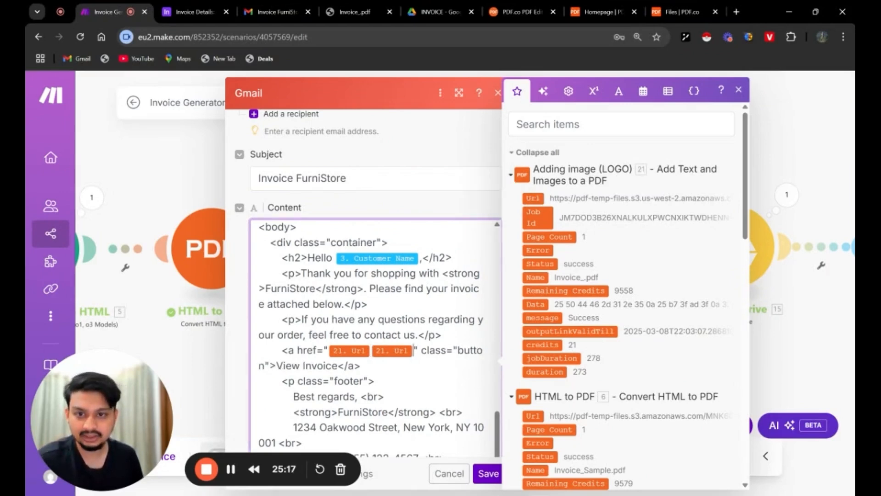
Step: Remove the duplicate Url token from the View Invoice link in the email content and save the Gmail module
key("BackSpace")
scroll(374, 337, "up", 2)
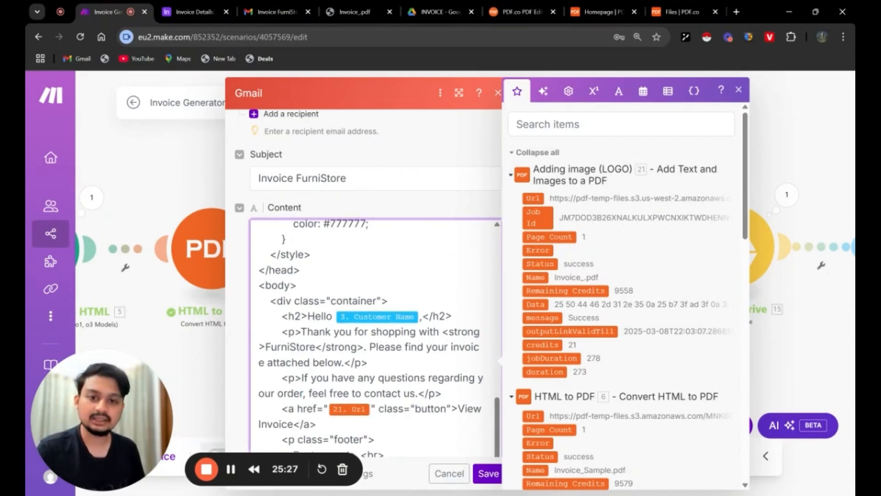
left_click(495, 475)
Step: Open the Google Drive upload module and review its target folder location and file source
left_click_drag(567, 360, 386, 366)
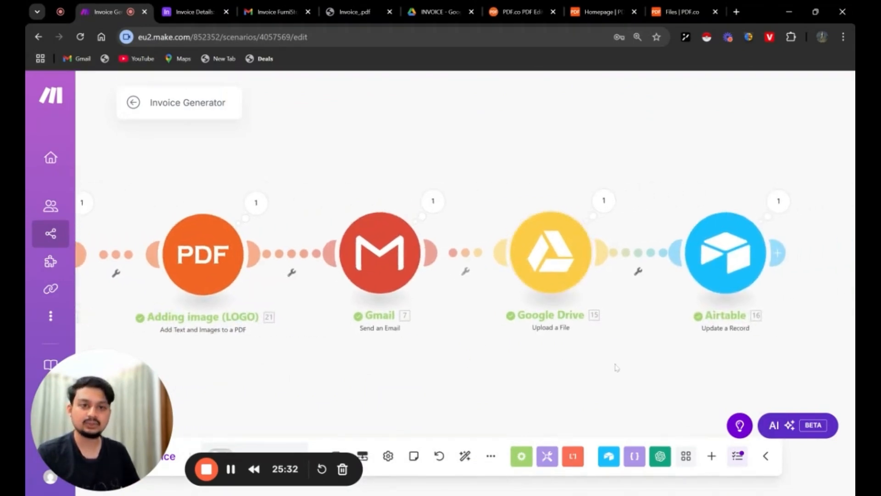
left_click_drag(616, 367, 578, 373)
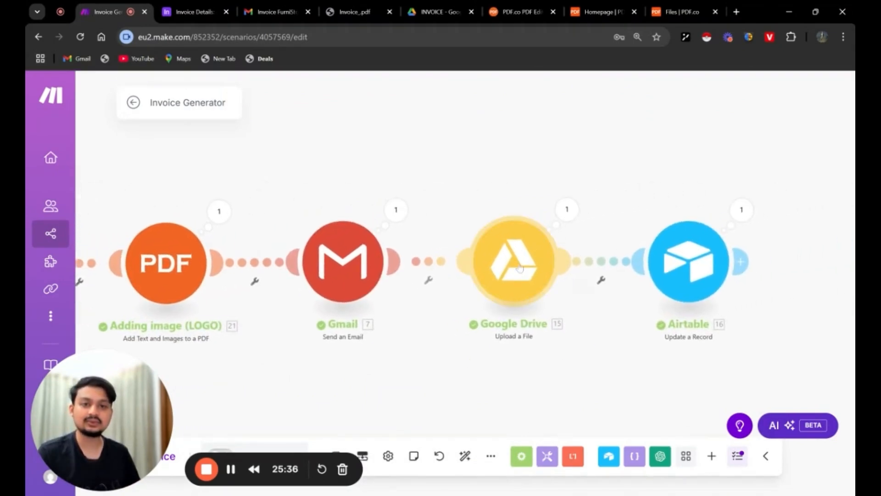
left_click(521, 273)
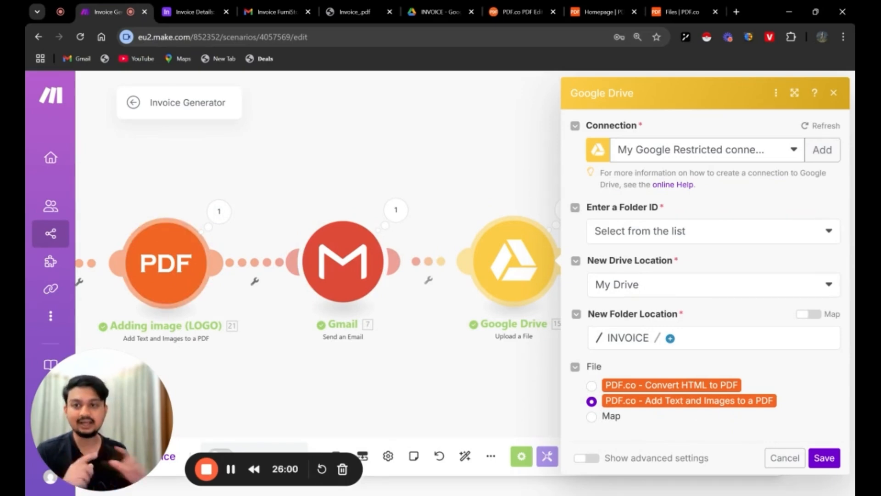
Step: Review the Export Type under Export Options in the Adding image (LOGO) module, and close its settings
left_click(166, 263)
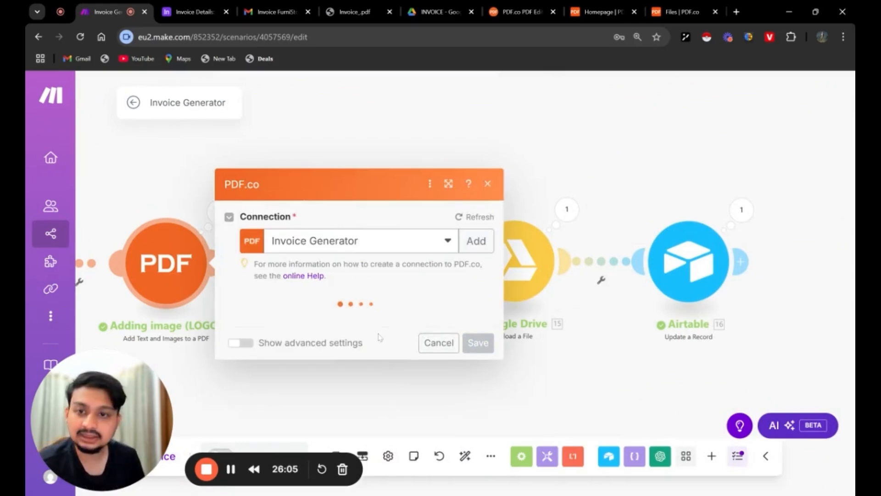
scroll(326, 287, "down", 5)
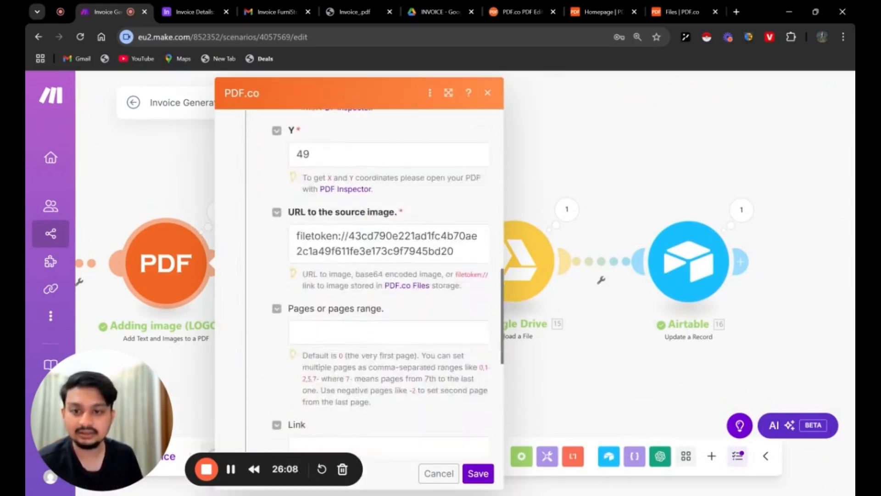
scroll(309, 416, "down", 7)
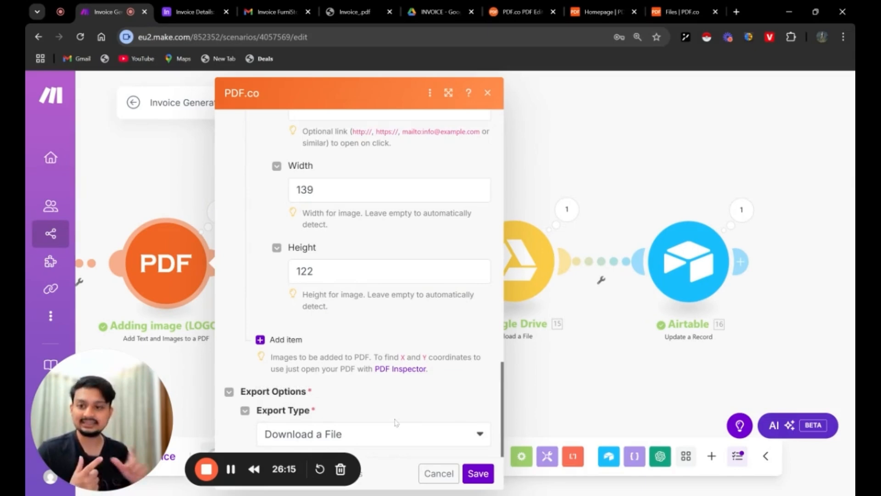
left_click(573, 384)
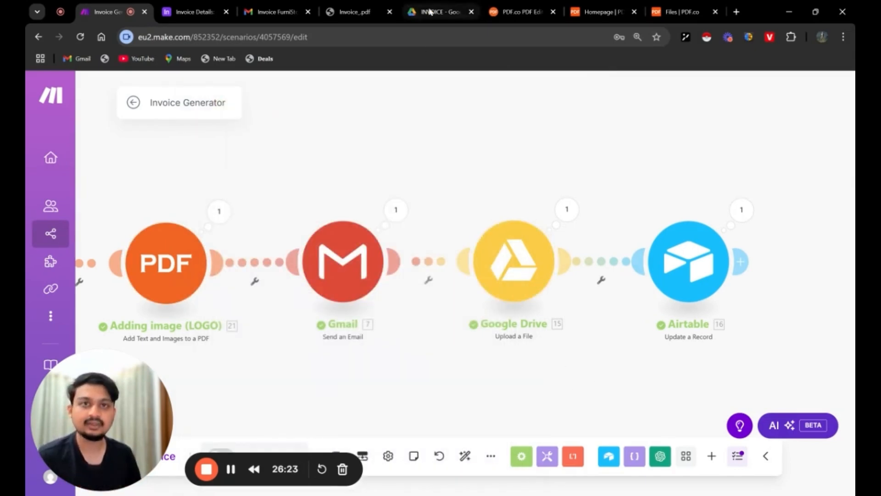
Step: Switch to Google Drive to view the uploaded invoice in the INVOICE folder, and return to the Make scenario
left_click(430, 13)
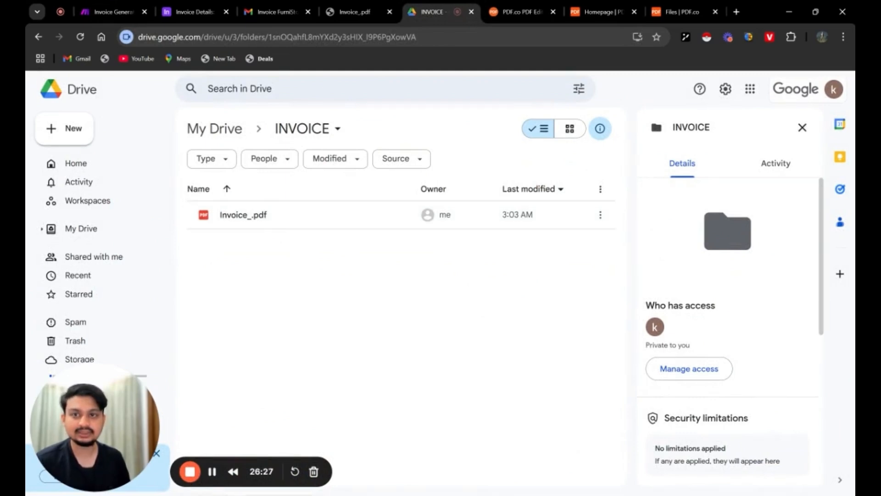
left_click(111, 12)
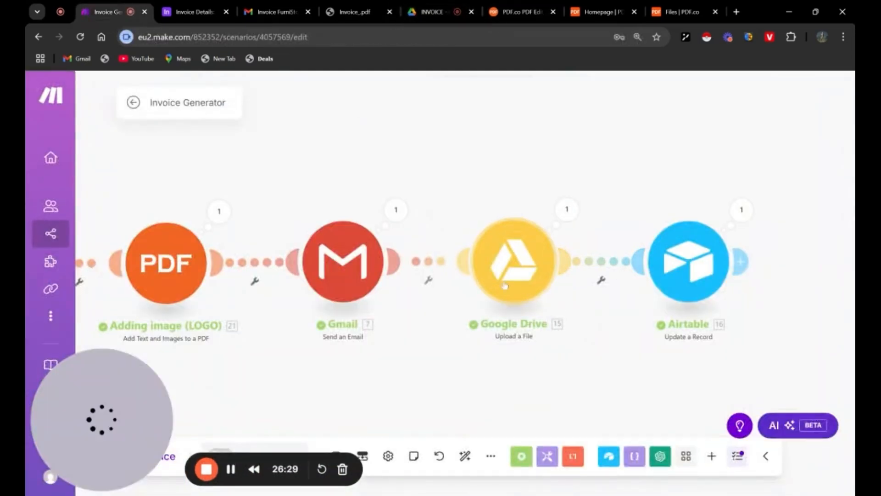
Step: Open the Airtable Update a Record module and trace its Record ID mapping to the ID output of Create a Record
left_click_drag(631, 373, 514, 374)
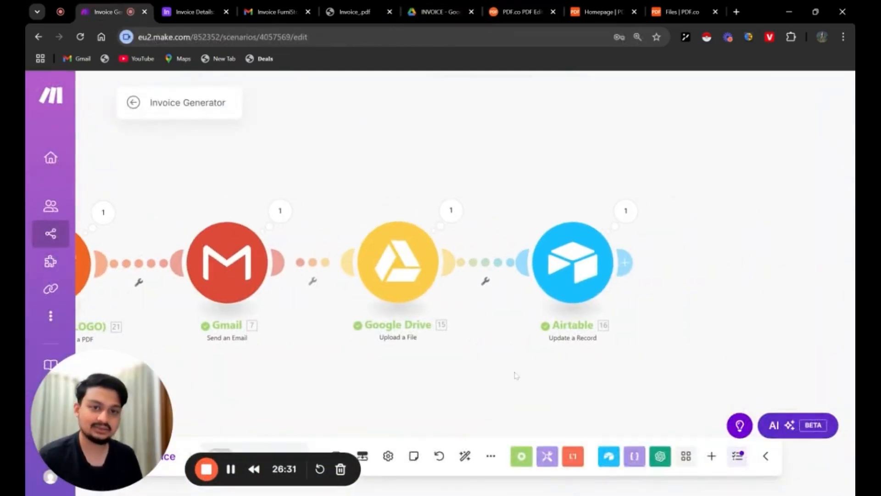
left_click_drag(625, 416, 536, 418)
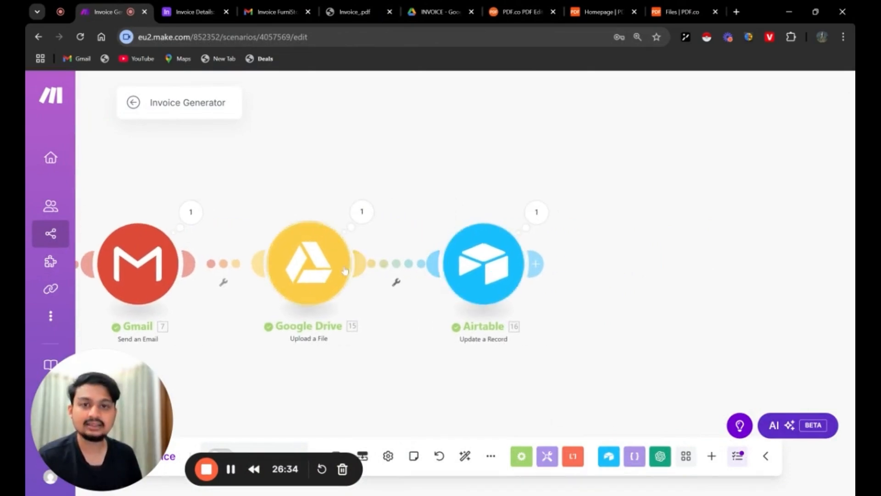
left_click(490, 269)
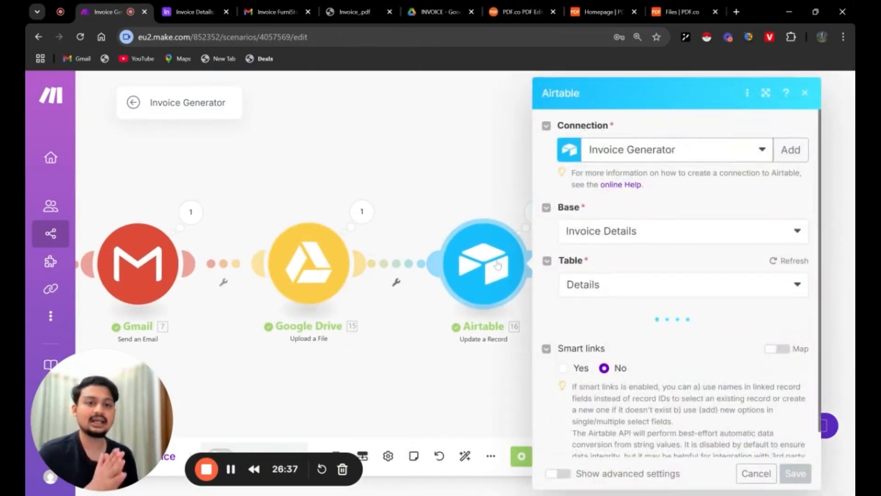
scroll(624, 317, "down", 5)
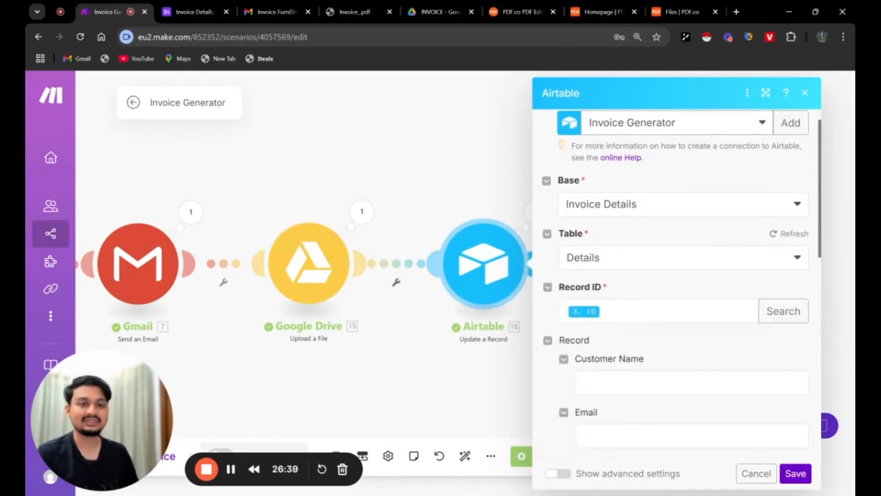
scroll(642, 305, "up", 3)
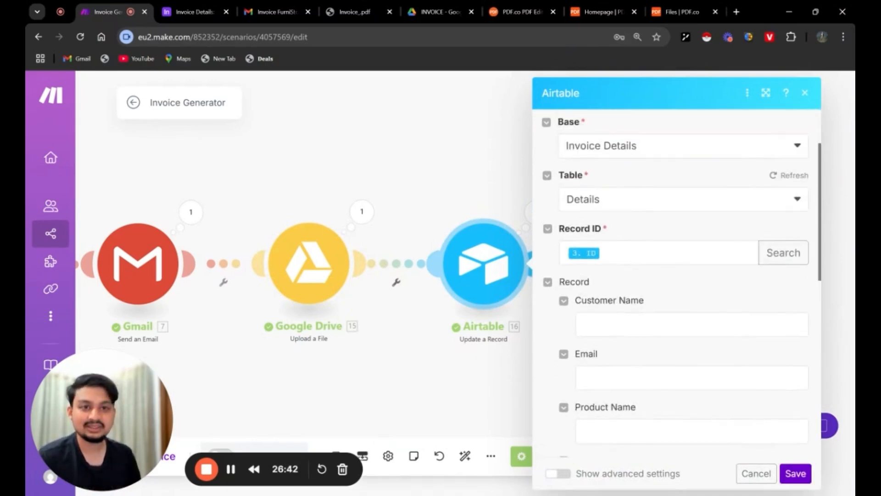
left_click(564, 243)
scroll(470, 301, "down", 10)
scroll(470, 301, "down", 10)
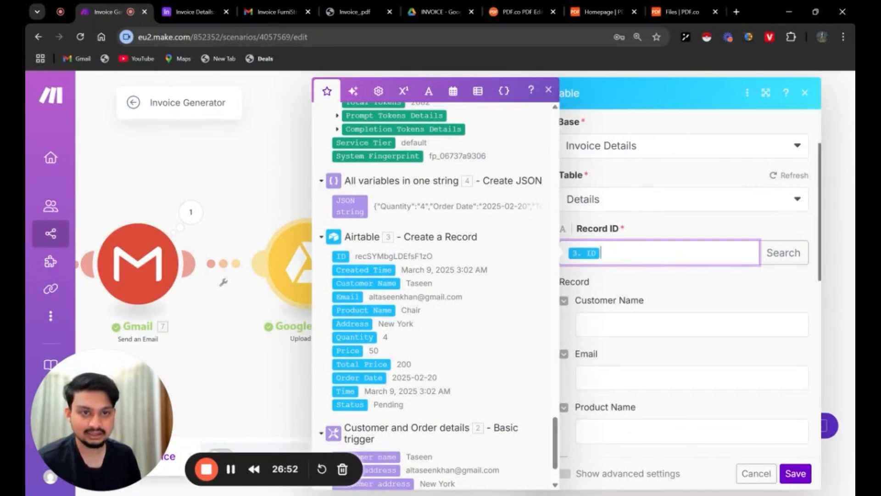
Step: Review the remaining record fields in the Airtable update module, down to the Status setting
scroll(684, 298, "down", 1)
scroll(621, 327, "down", 8)
left_click(644, 274)
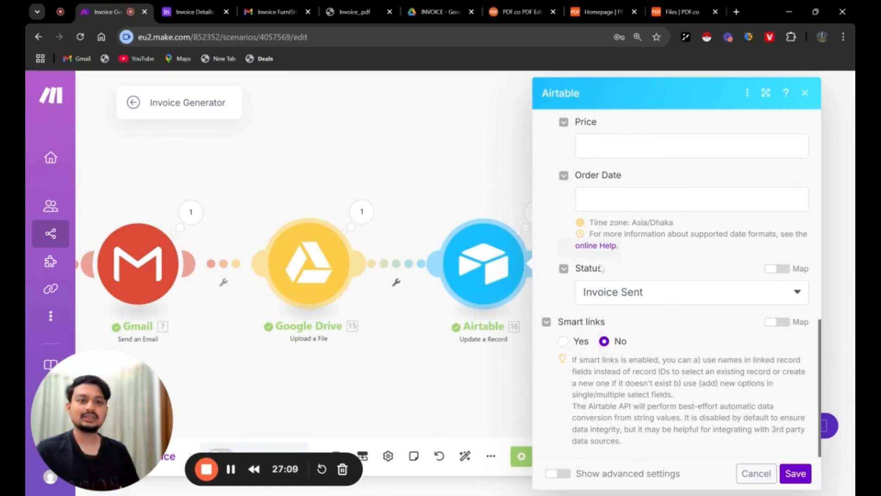
Step: Switch to the Airtable Details table, inspect the record's Status options without changing them, and return to the Make scenario
left_click(203, 14)
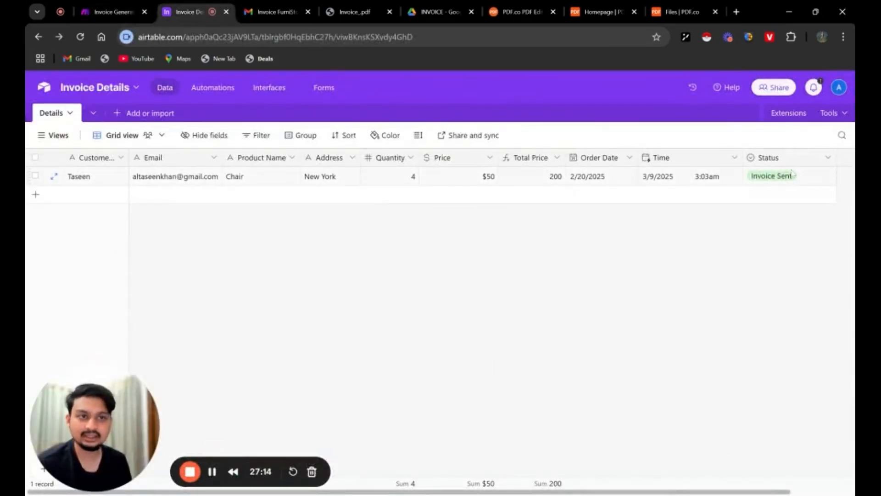
left_click(796, 180)
left_click(816, 176)
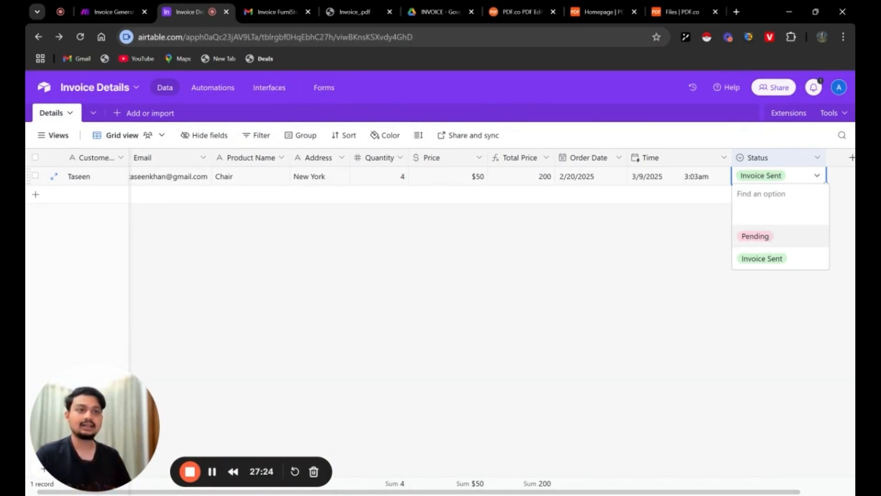
left_click(746, 178)
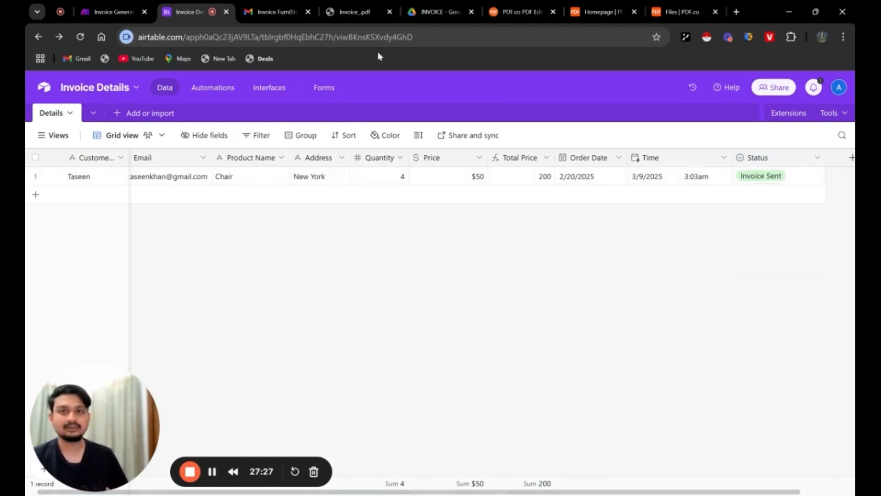
left_click(110, 11)
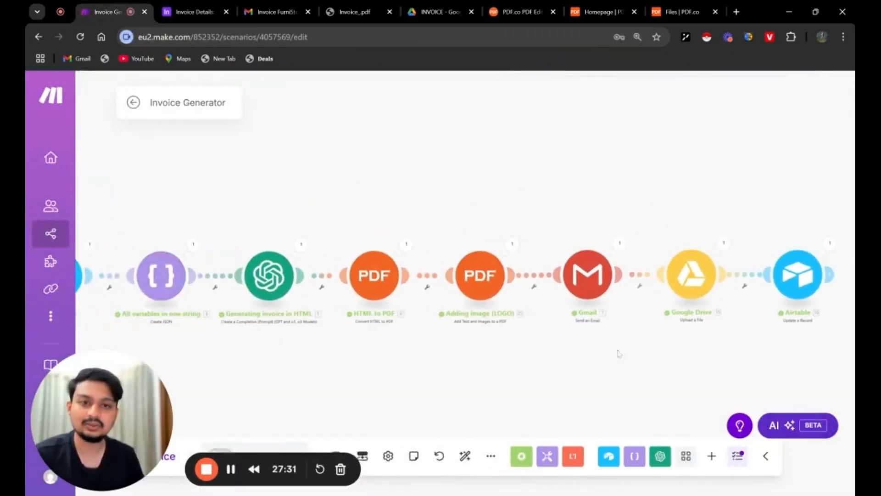